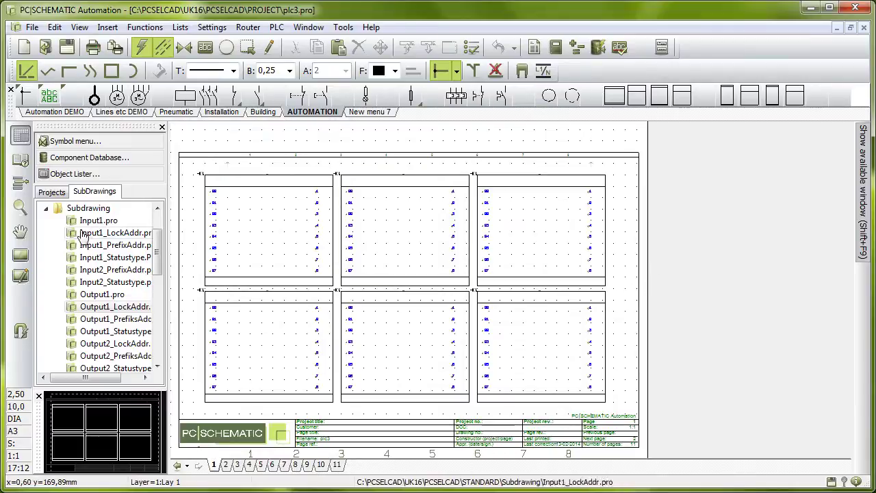
Check the open projects list, then view drawing pages 2 through 5.
{"action": "left_click", "coordinate": [46, 195]}
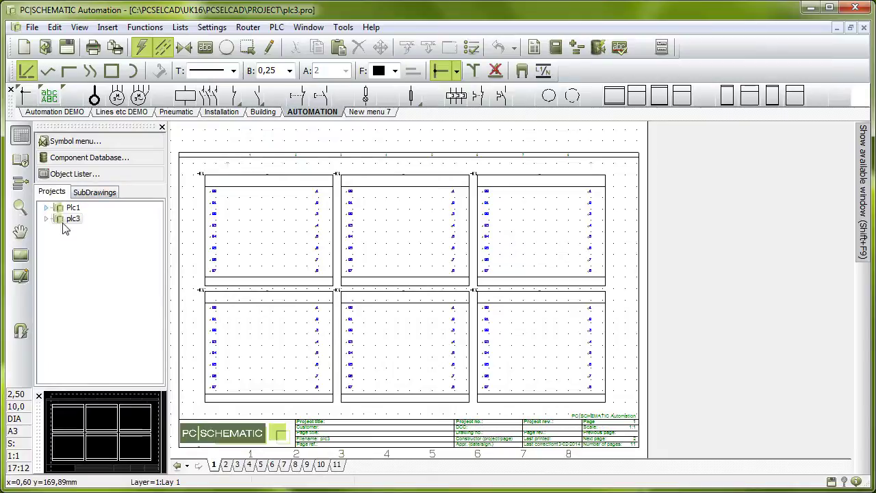
{"action": "left_click", "coordinate": [101, 194]}
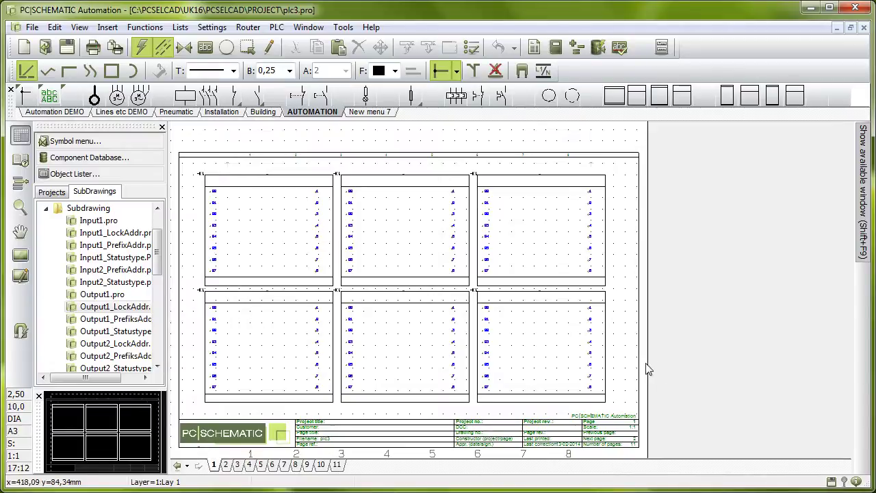
{"action": "left_click", "coordinate": [226, 465]}
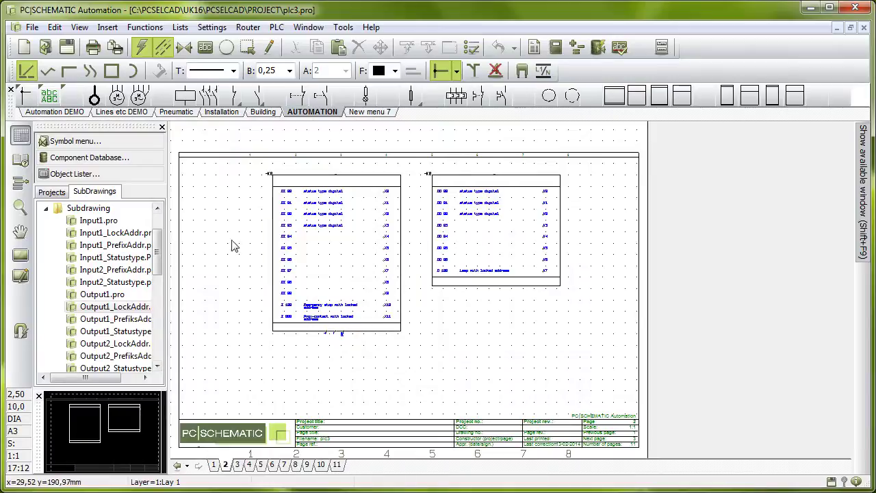
{"action": "left_click", "coordinate": [236, 466]}
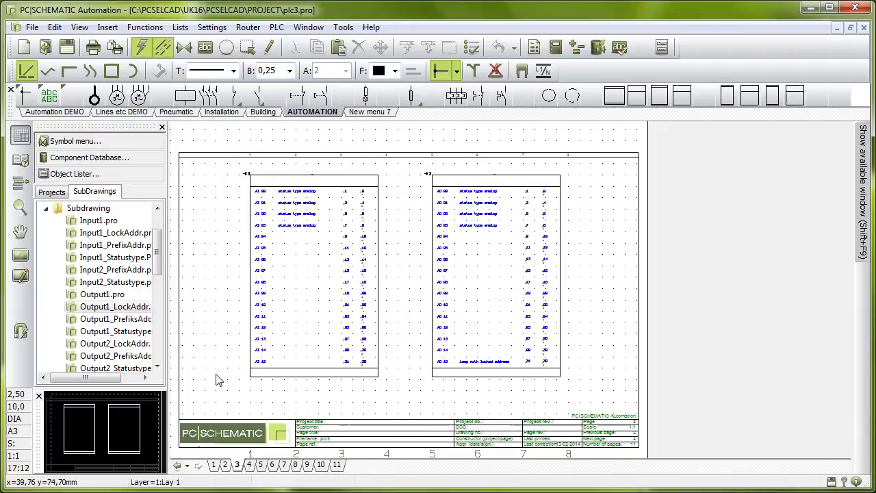
{"action": "left_click", "coordinate": [250, 465]}
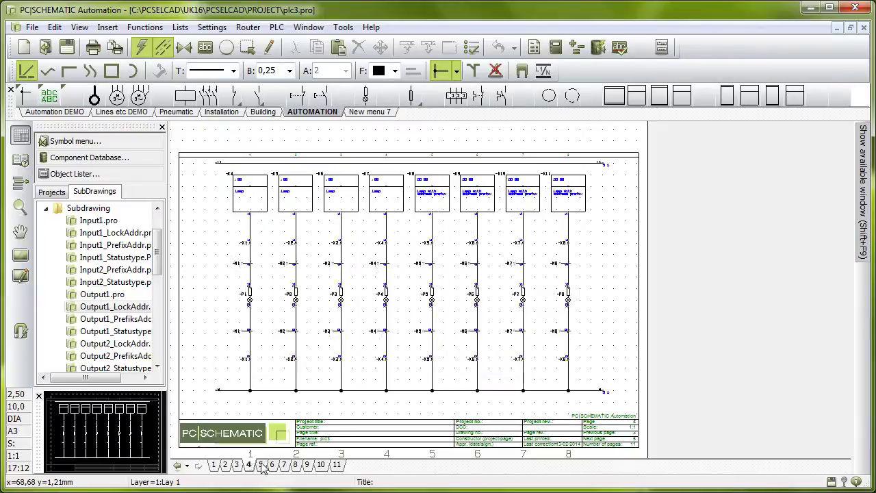
{"action": "left_click", "coordinate": [261, 464]}
Continue through pages 6 to 11 and scroll the SubDrawings tree up to STANDARD.
{"action": "left_click", "coordinate": [272, 465]}
{"action": "left_click", "coordinate": [283, 465]}
{"action": "left_click", "coordinate": [295, 465]}
{"action": "left_click", "coordinate": [306, 465]}
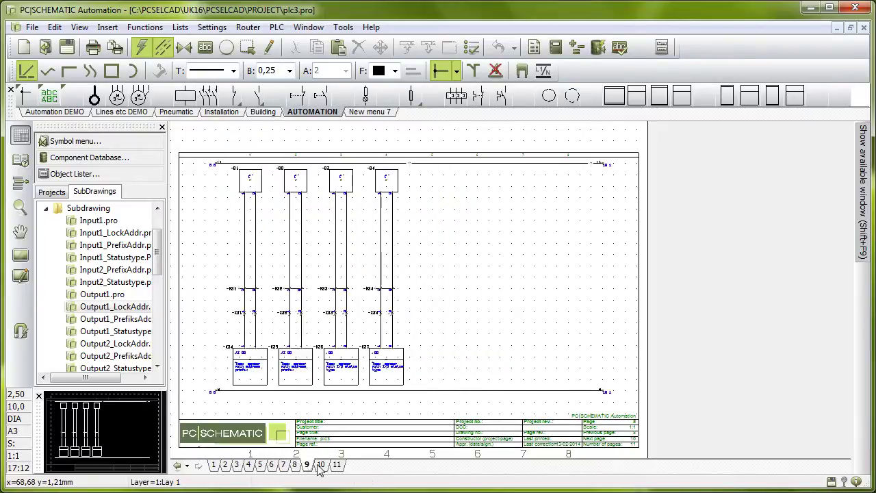
{"action": "left_click", "coordinate": [321, 465]}
{"action": "left_click", "coordinate": [337, 465]}
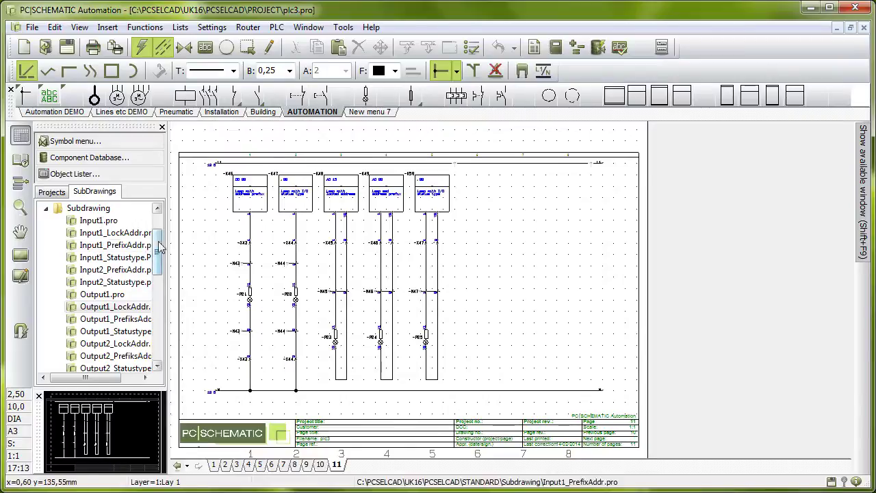
{"action": "scroll", "coordinate": [139, 234], "scroll_direction": "up", "scroll_amount": 2}
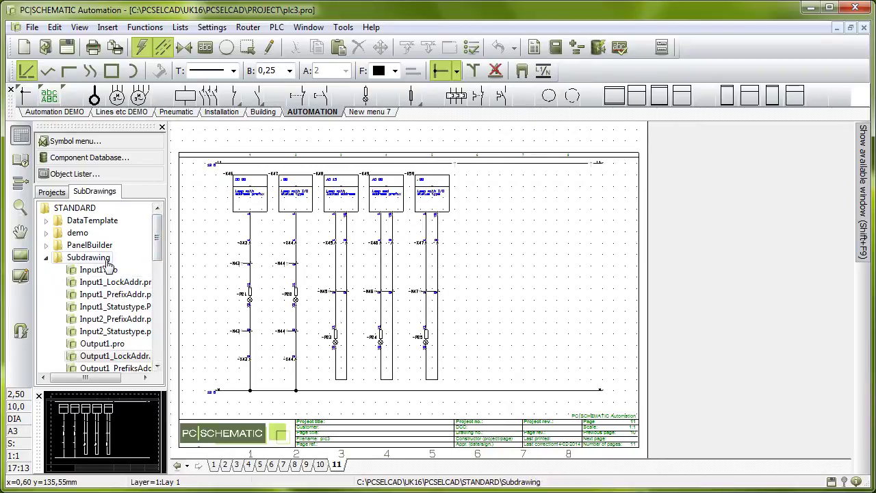
Place Input1.pro, Input1_LockAddr.pro and another Input1 subdrawing on page 11, then return to page 1.
{"action": "mouse_move", "coordinate": [98, 270]}
{"action": "left_mouse_down"}
{"action": "mouse_move", "coordinate": [190, 254]}
{"action": "mouse_move", "coordinate": [477, 251]}
{"action": "left_mouse_up"}
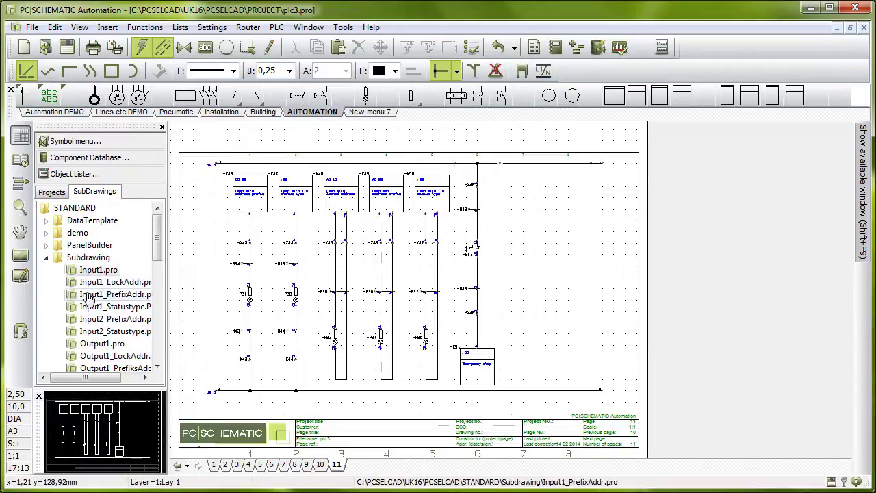
{"action": "left_click_drag", "start_coordinate": [115, 282], "coordinate": [214, 284]}
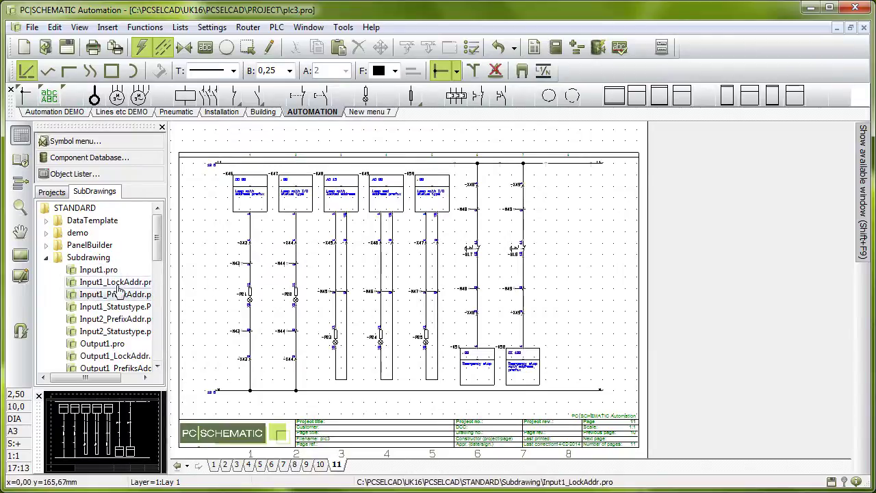
{"action": "left_click_drag", "start_coordinate": [118, 288], "coordinate": [217, 251]}
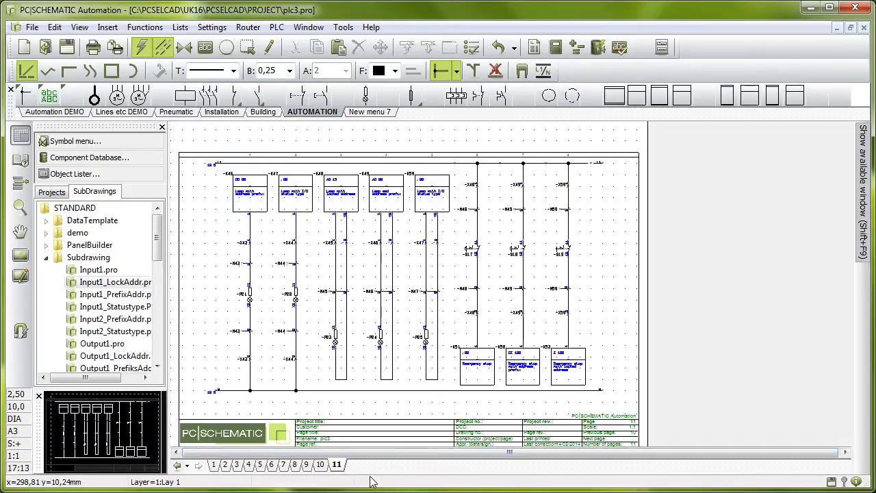
{"action": "left_click", "coordinate": [213, 465]}
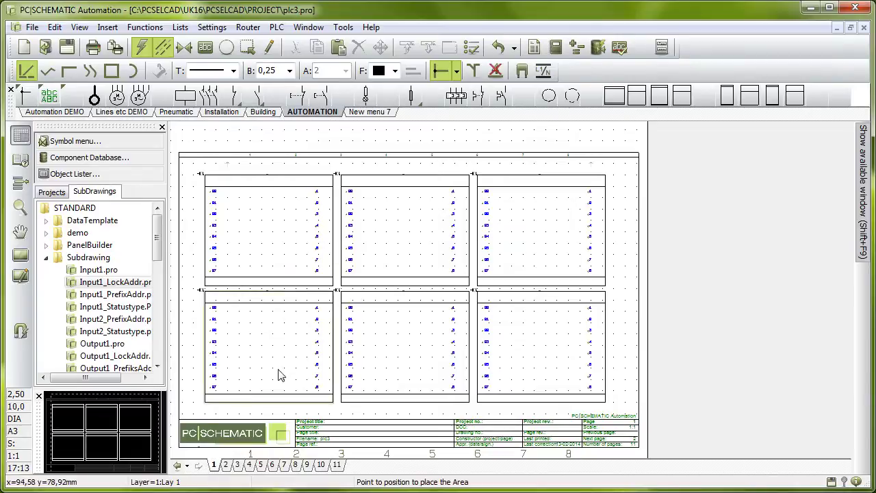
Give the first -K1 block's outputs the address prefix O so they start at O.00.
{"action": "scroll", "coordinate": [390, 246], "scroll_direction": "up", "scroll_amount": 1}
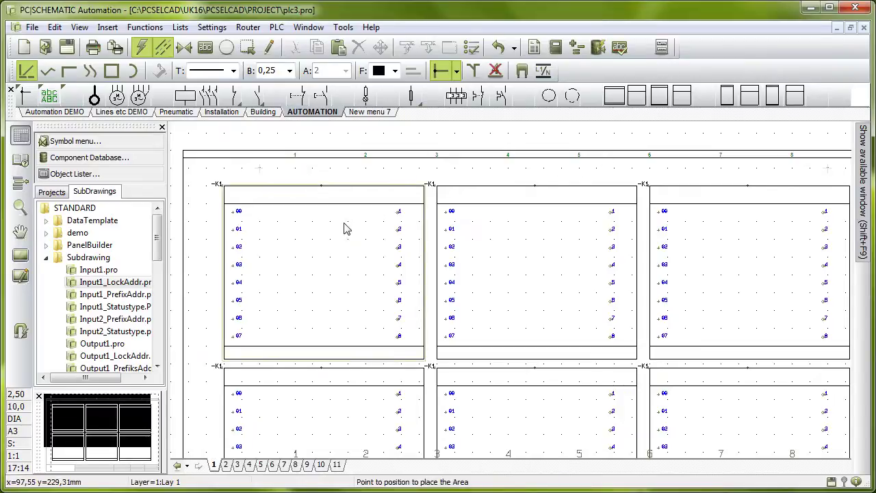
{"action": "mouse_move", "coordinate": [345, 228]}
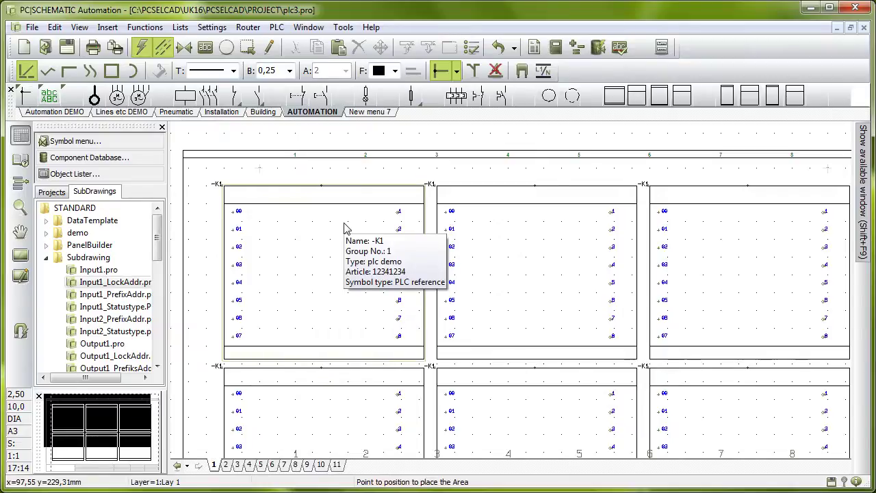
{"action": "double_click", "coordinate": [337, 230]}
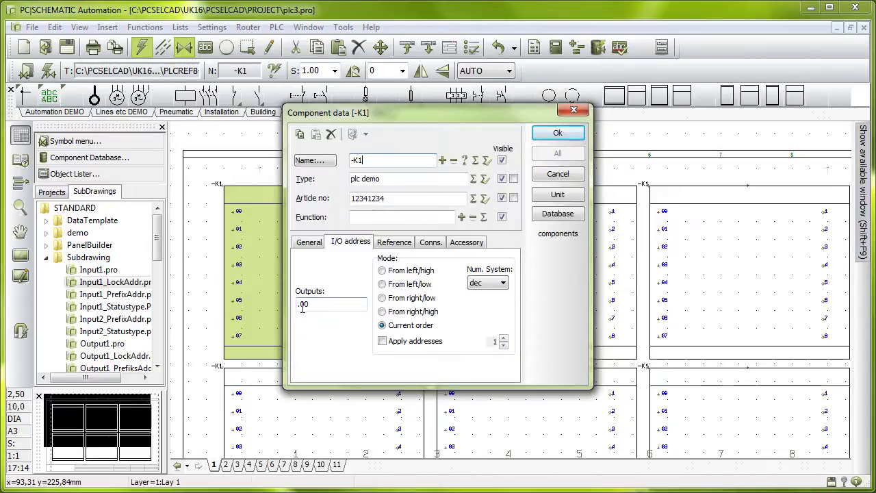
{"action": "left_click", "coordinate": [299, 306]}
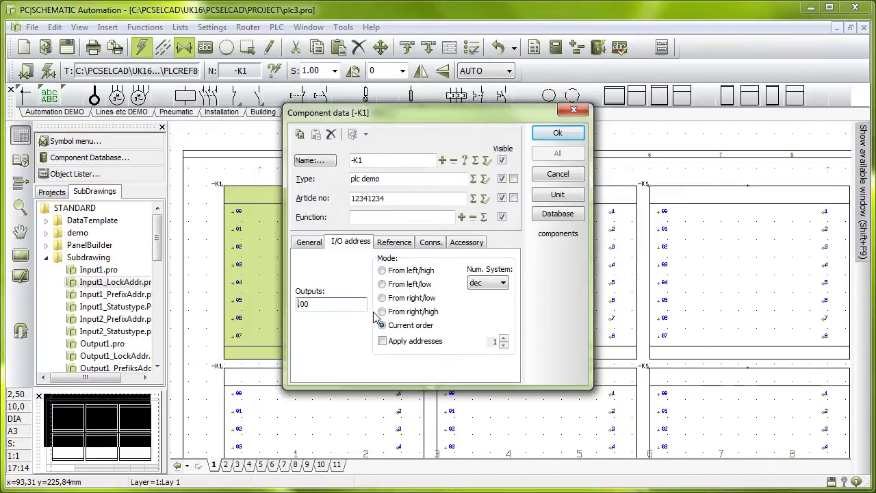
{"action": "type", "text": "O"}
{"action": "left_click", "coordinate": [560, 134]}
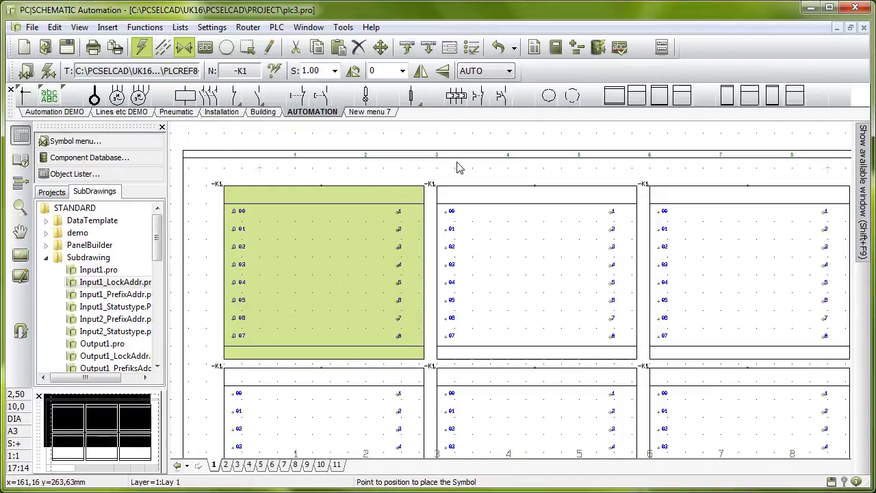
{"action": "key", "text": "Escape"}
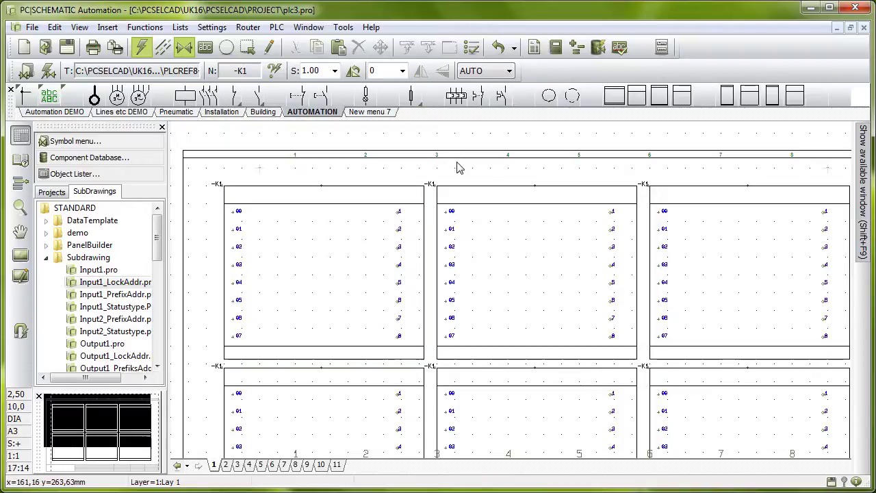
Readdress the -K1 outputs per address prefix from O.00, updating all 48 outputs in octal.
{"action": "left_click", "coordinate": [278, 28]}
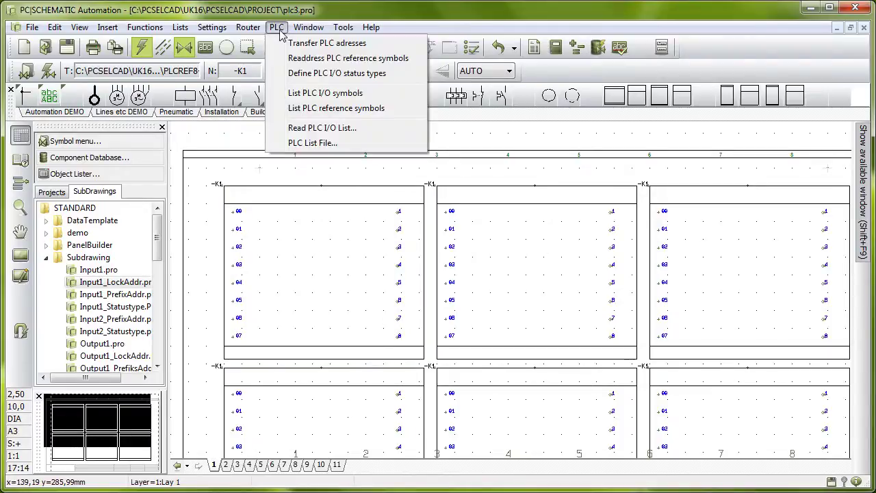
{"action": "left_click", "coordinate": [299, 63]}
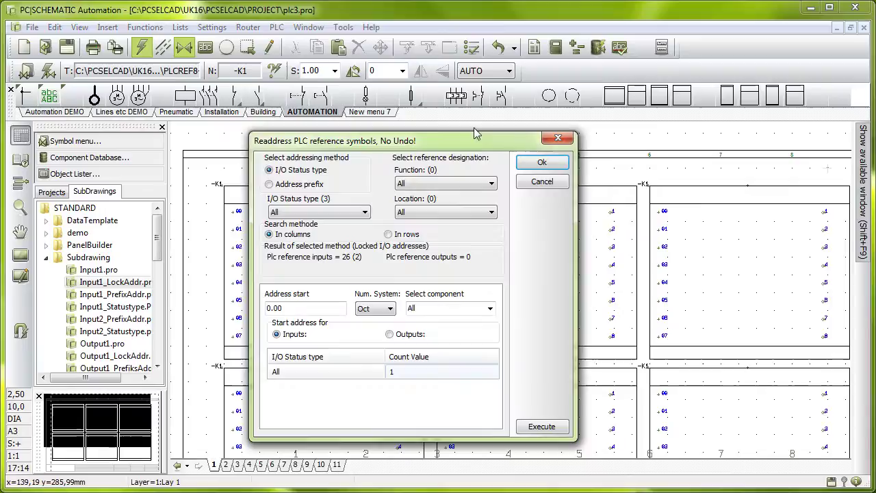
{"action": "left_click_drag", "start_coordinate": [484, 138], "coordinate": [510, 70]}
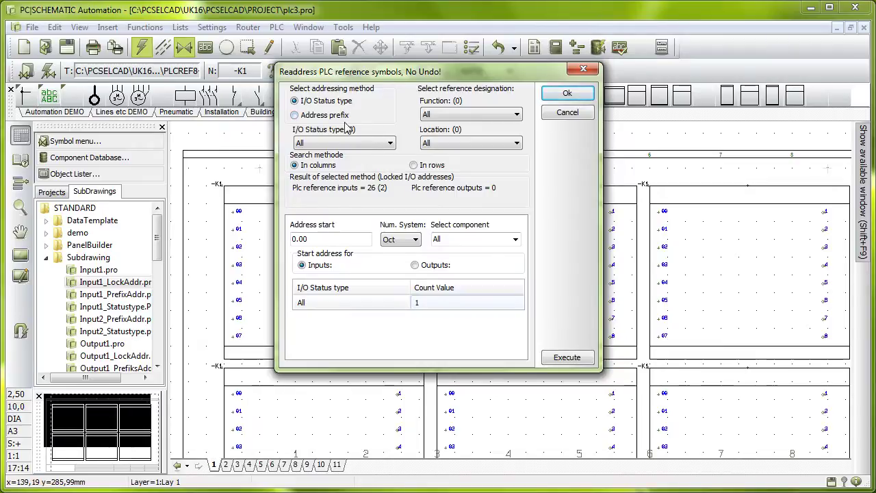
{"action": "left_click", "coordinate": [367, 144]}
{"action": "left_click", "coordinate": [422, 263]}
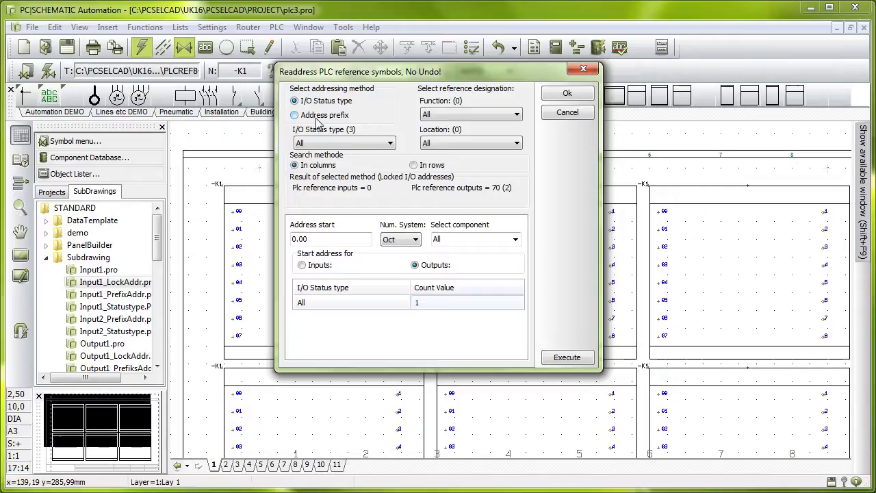
{"action": "left_click", "coordinate": [316, 116]}
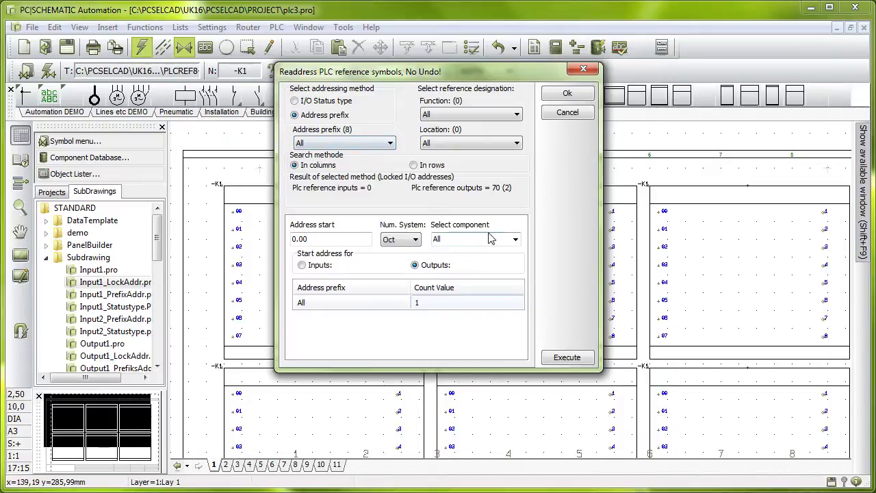
{"action": "left_click", "coordinate": [516, 239]}
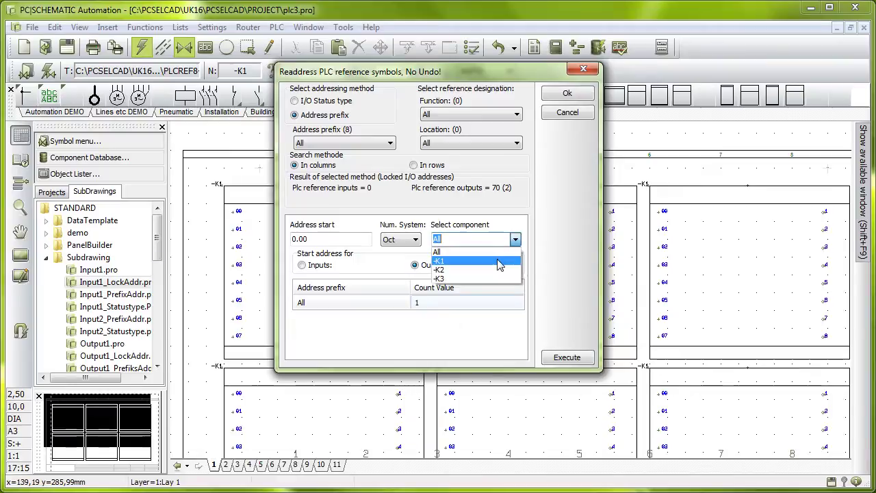
{"action": "left_click", "coordinate": [498, 260]}
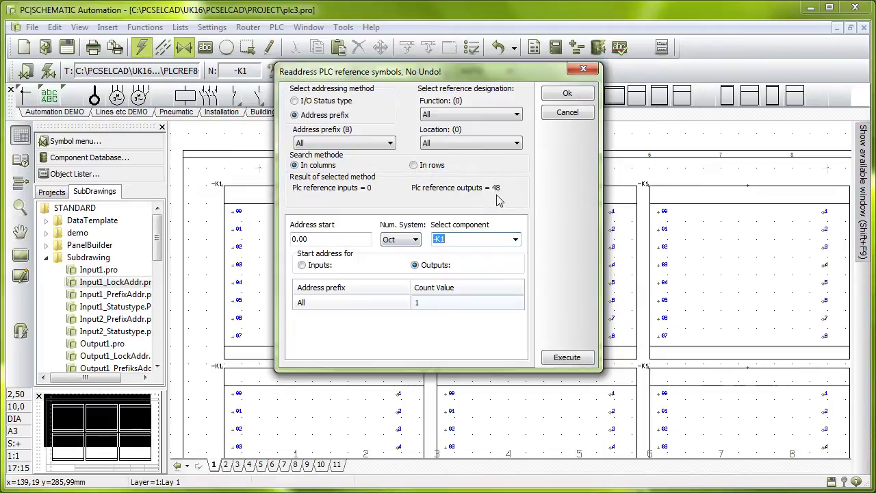
{"action": "left_click", "coordinate": [299, 240]}
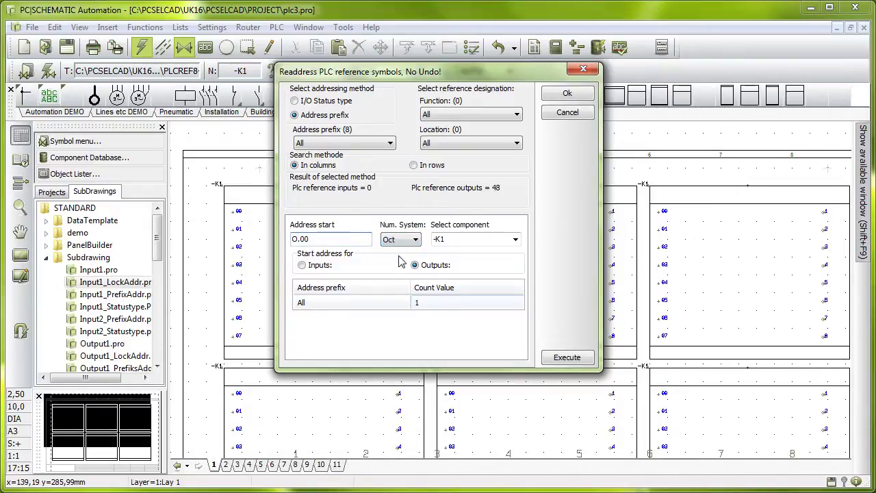
{"action": "left_click", "coordinate": [561, 358]}
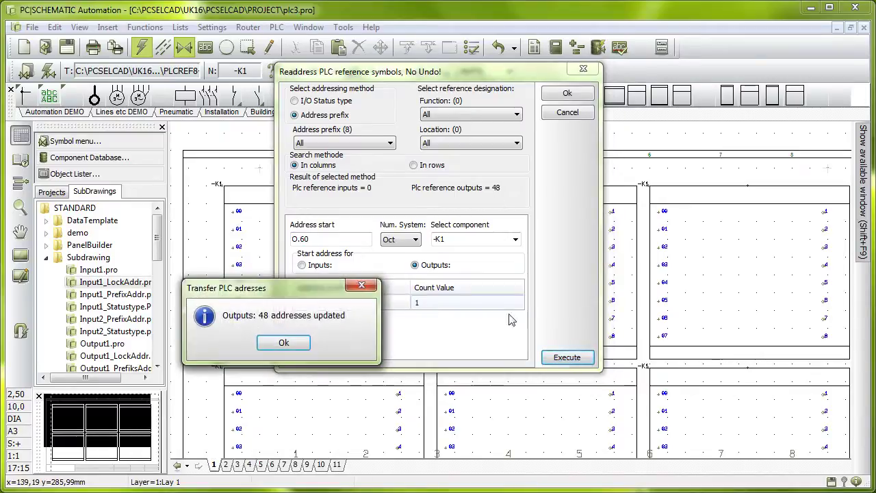
{"action": "left_click", "coordinate": [290, 344]}
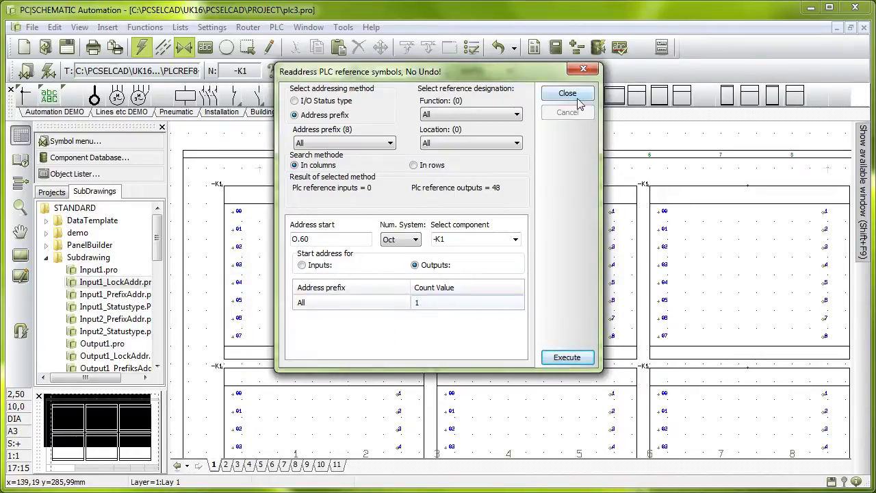
{"action": "left_click", "coordinate": [567, 94]}
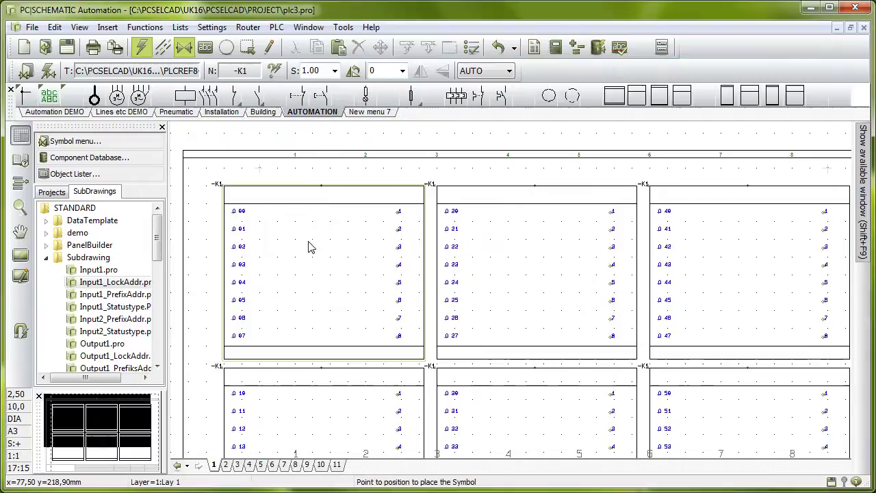
Zoom in on page 1's -K1 PLC reference blocks and bring up the PLC menu.
{"action": "scroll", "coordinate": [307, 247], "scroll_direction": "up", "scroll_amount": 1}
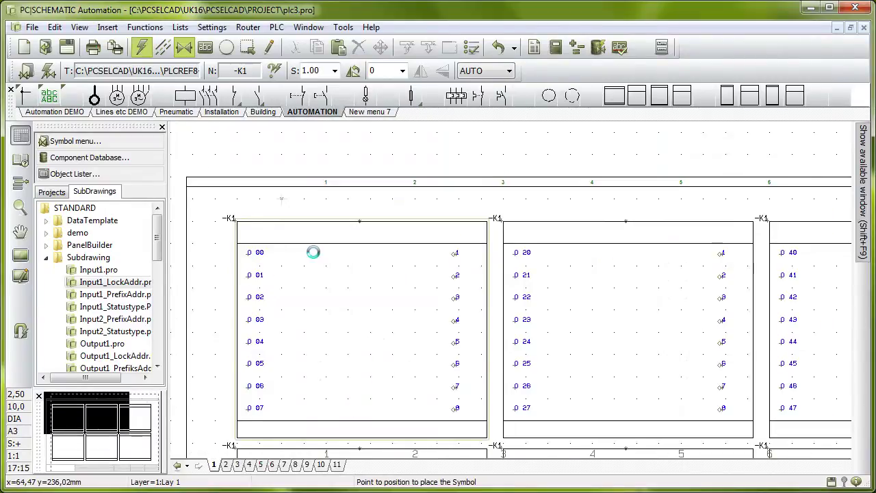
{"action": "scroll", "coordinate": [312, 294], "scroll_direction": "down", "scroll_amount": 2}
{"action": "scroll", "coordinate": [616, 198], "scroll_direction": "up", "scroll_amount": 1}
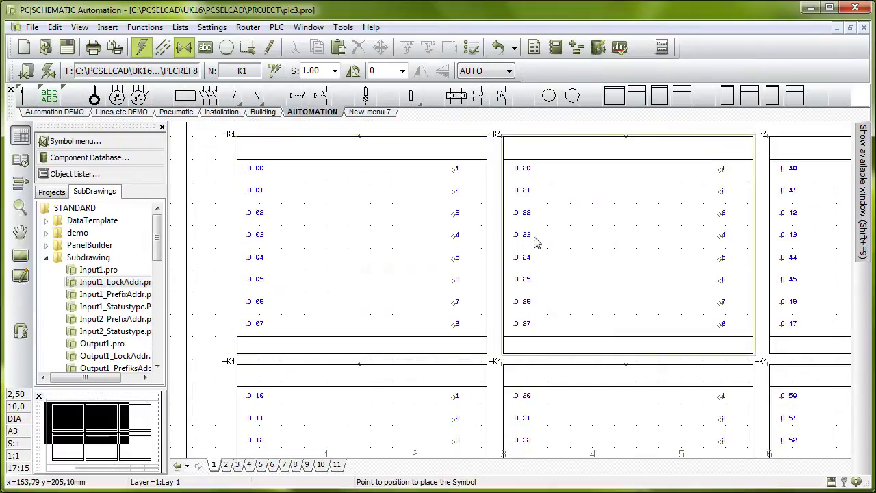
{"action": "mouse_move", "coordinate": [524, 235]}
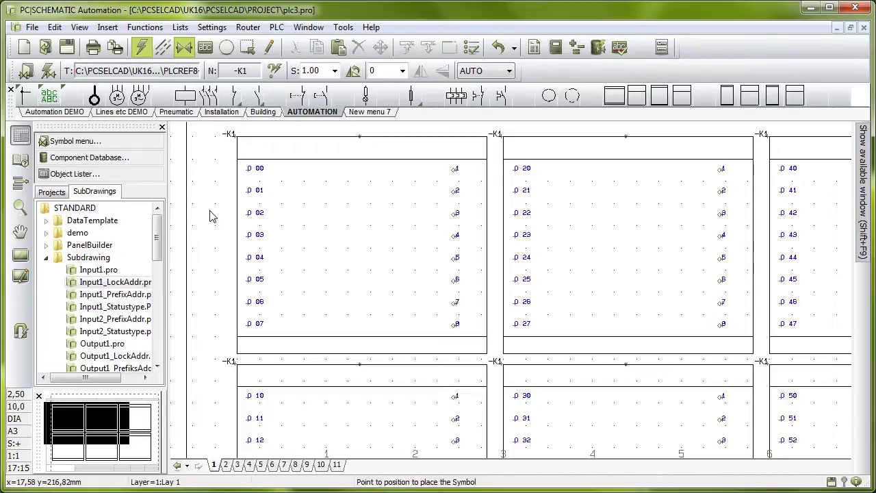
{"action": "left_click", "coordinate": [277, 28]}
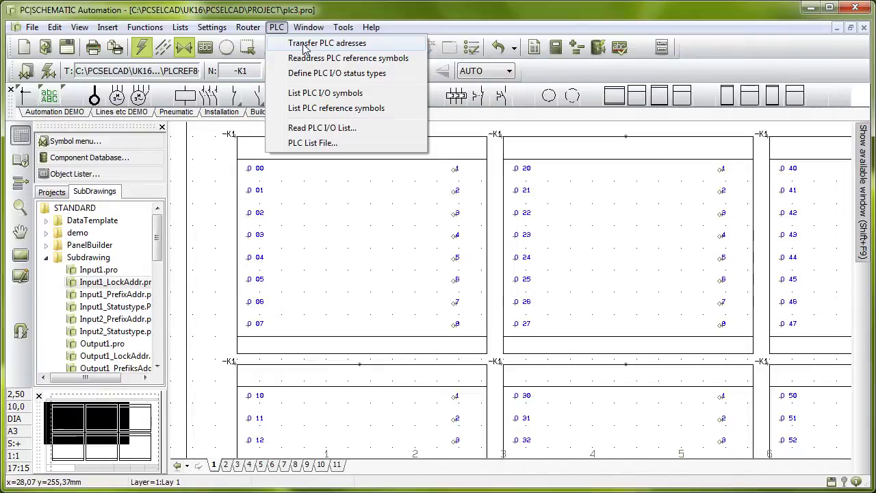
Transfer PLC addresses matched by the O. address prefix, then close the transfer window.
{"action": "left_click", "coordinate": [304, 47]}
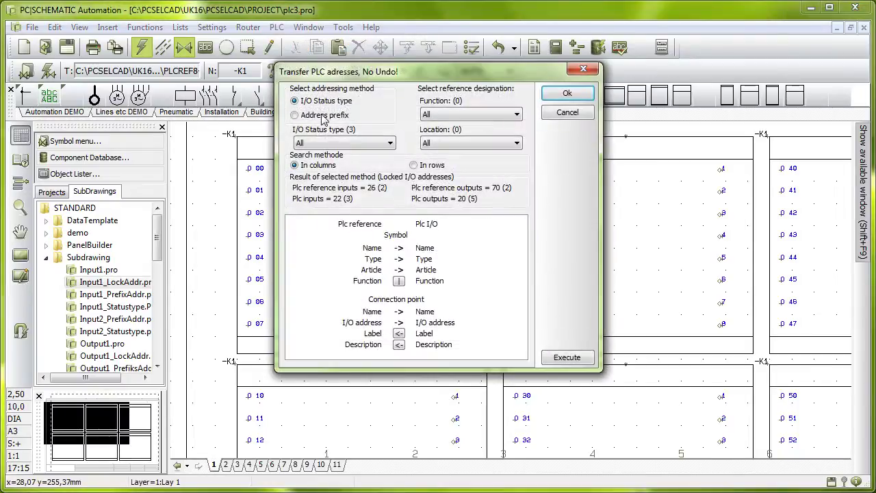
{"action": "left_click", "coordinate": [337, 116]}
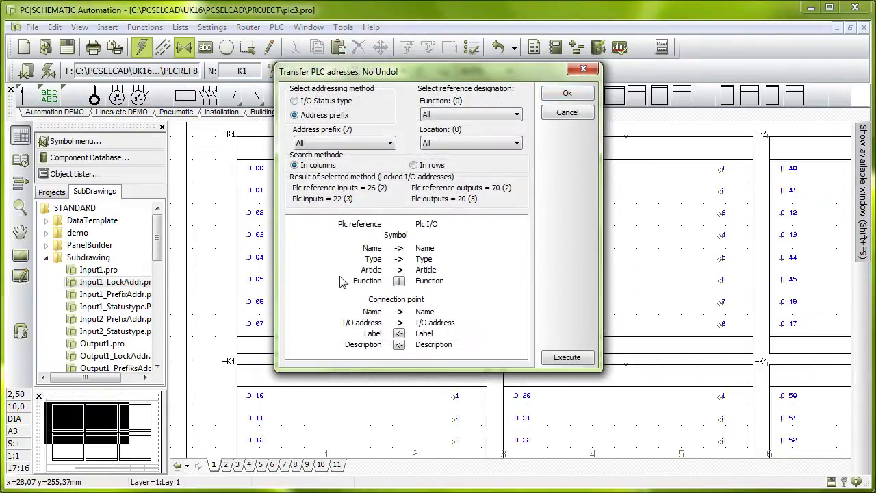
{"action": "left_click", "coordinate": [344, 144]}
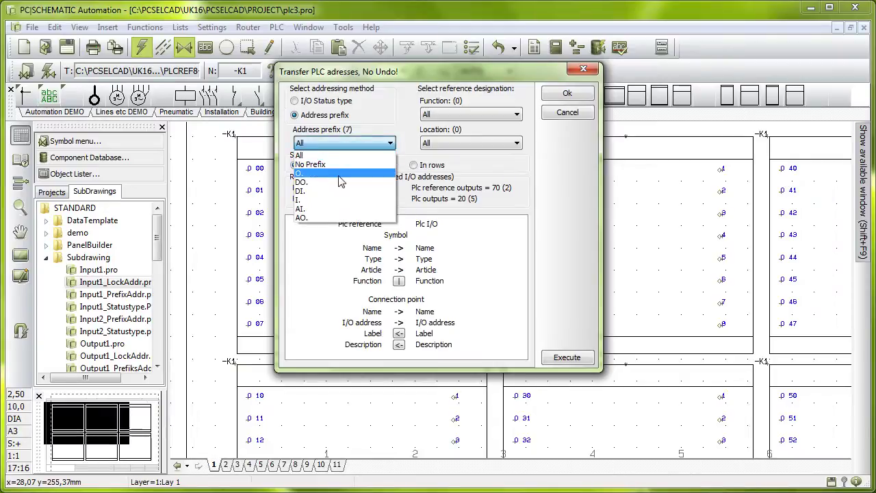
{"action": "left_click", "coordinate": [341, 180]}
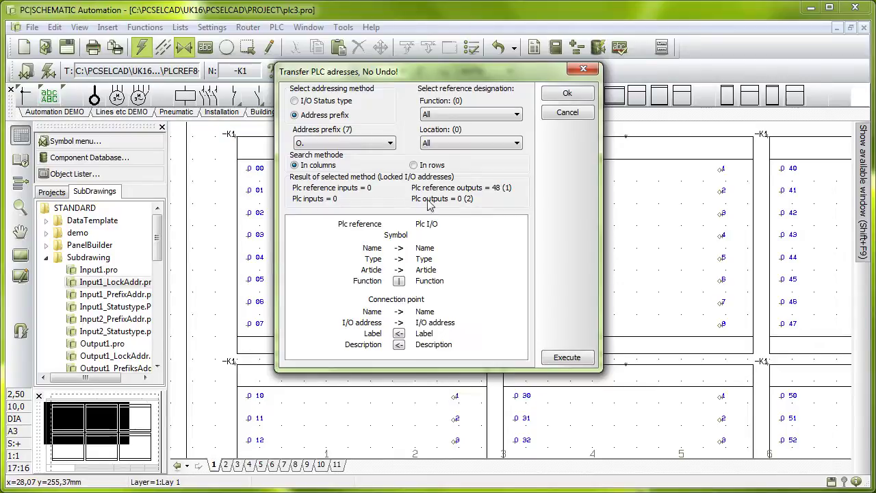
{"action": "left_click", "coordinate": [369, 145]}
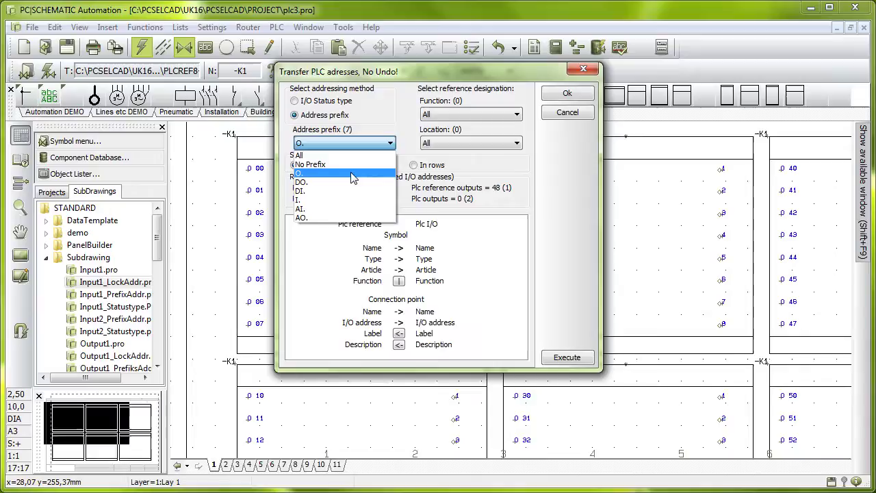
{"action": "left_click", "coordinate": [574, 363]}
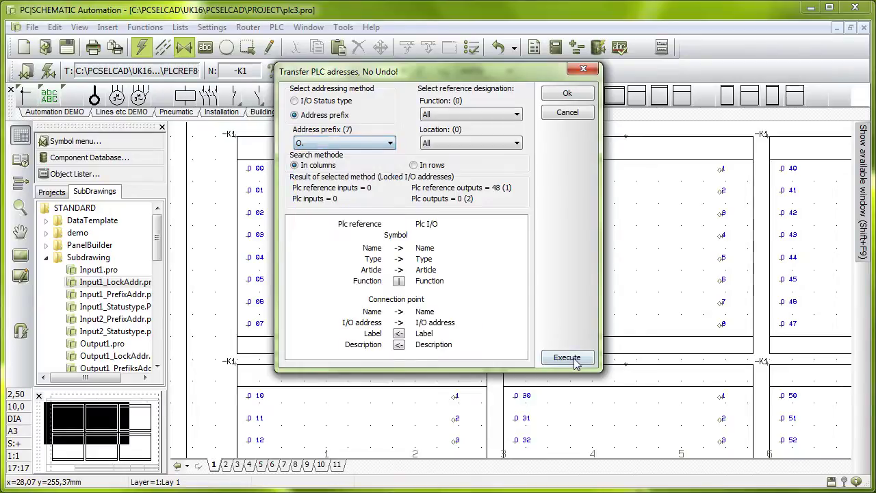
{"action": "left_click", "coordinate": [574, 362]}
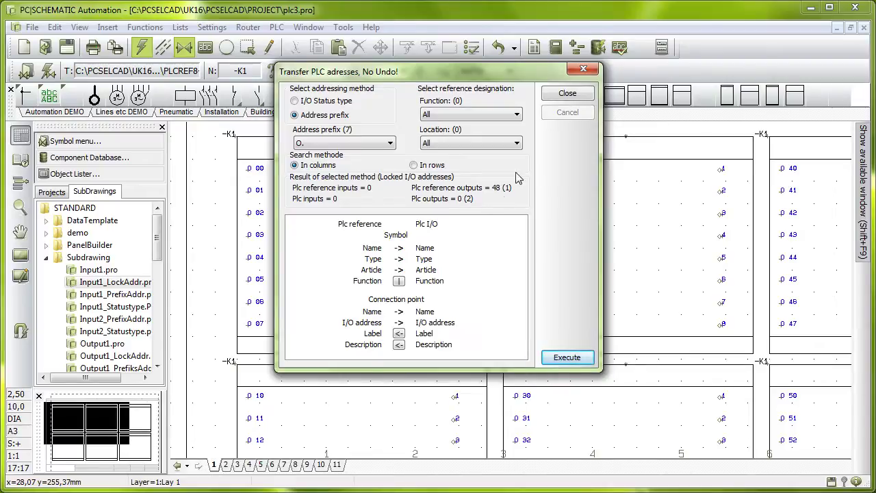
{"action": "left_click", "coordinate": [567, 94]}
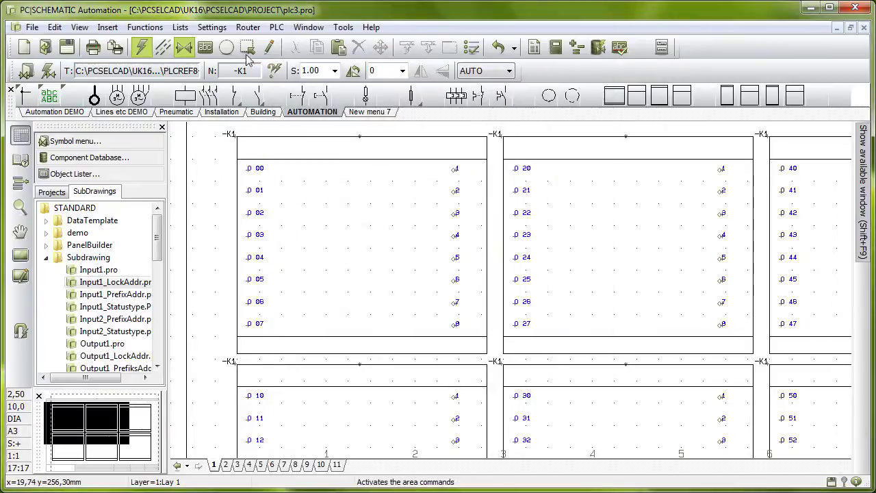
Readdress all components' 48 outputs with the start address changed from O.60 to DO.00.
{"action": "left_click", "coordinate": [276, 28]}
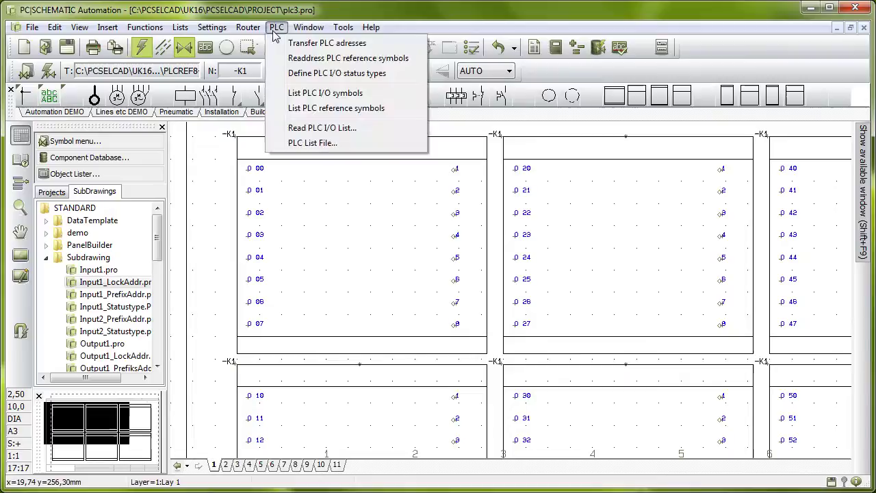
{"action": "left_click", "coordinate": [304, 60]}
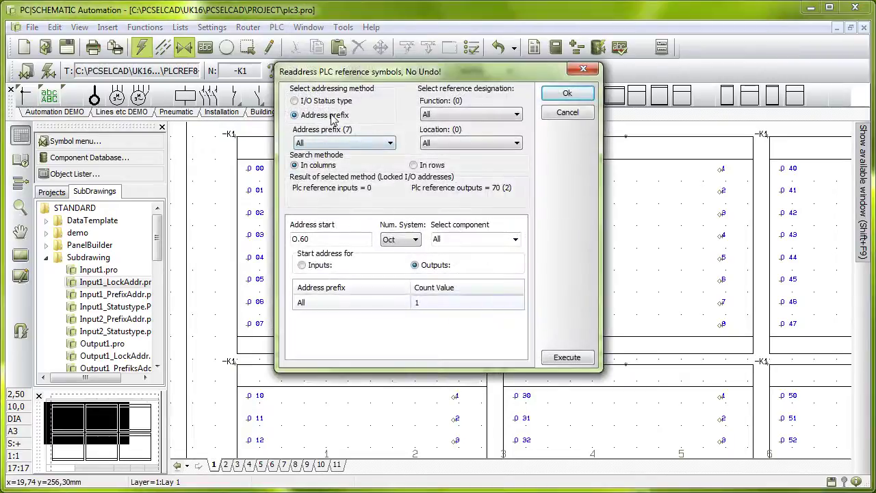
{"action": "left_click", "coordinate": [332, 237]}
{"action": "key", "text": "BackSpace"}
{"action": "key", "text": "BackSpace"}
{"action": "key", "text": "BackSpace"}
{"action": "key", "text": "BackSpace"}
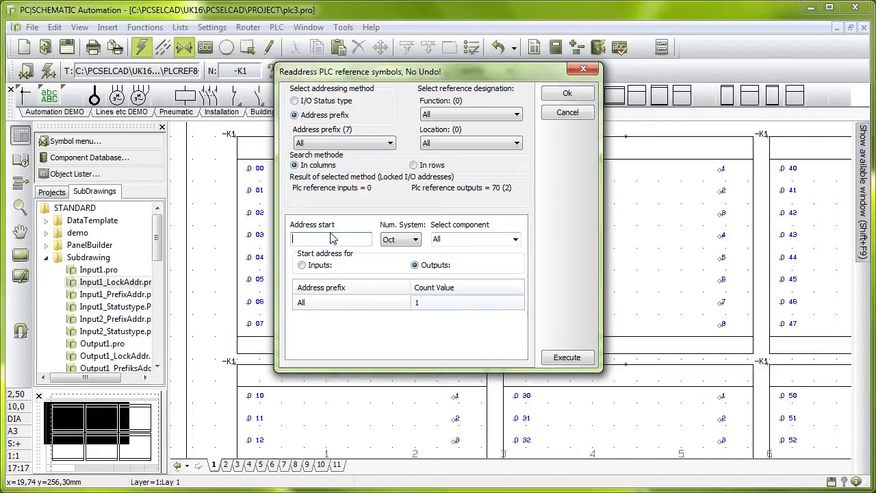
{"action": "type", "text": "DO.00"}
{"action": "left_click", "coordinate": [515, 239]}
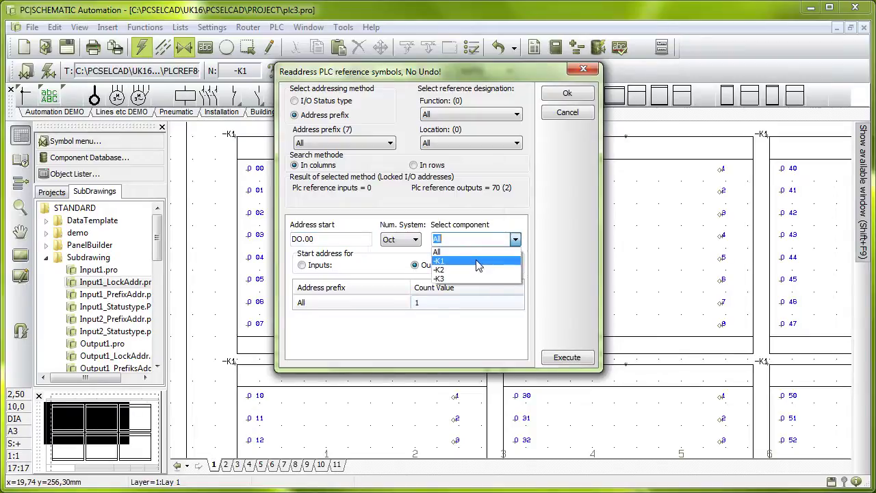
{"action": "left_click", "coordinate": [474, 252]}
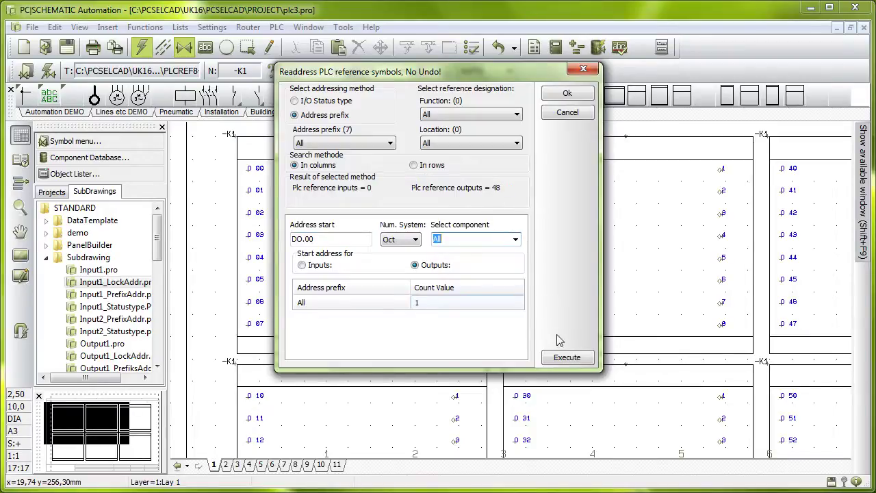
{"action": "left_click", "coordinate": [567, 357]}
{"action": "left_click", "coordinate": [284, 343]}
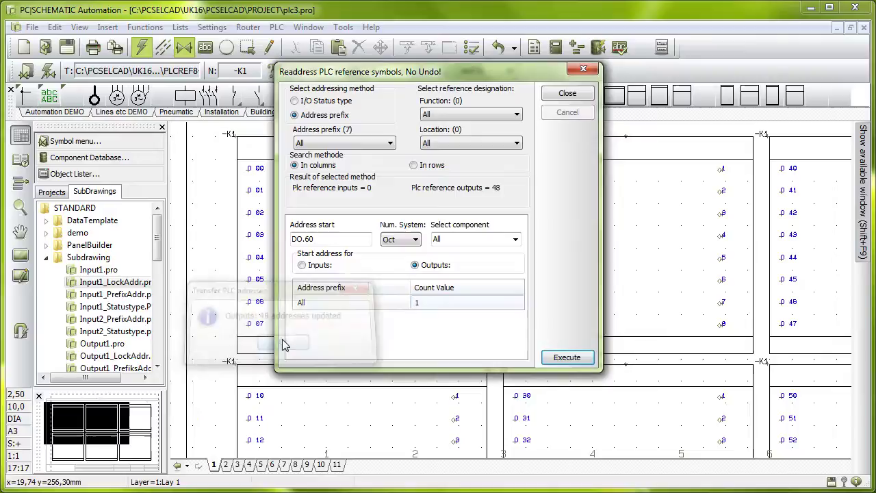
{"action": "left_click", "coordinate": [568, 93]}
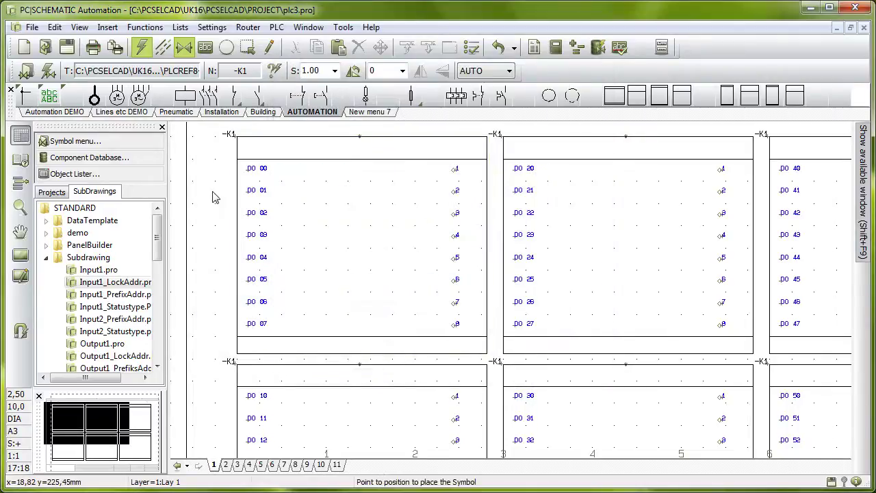
{"action": "mouse_move", "coordinate": [322, 186]}
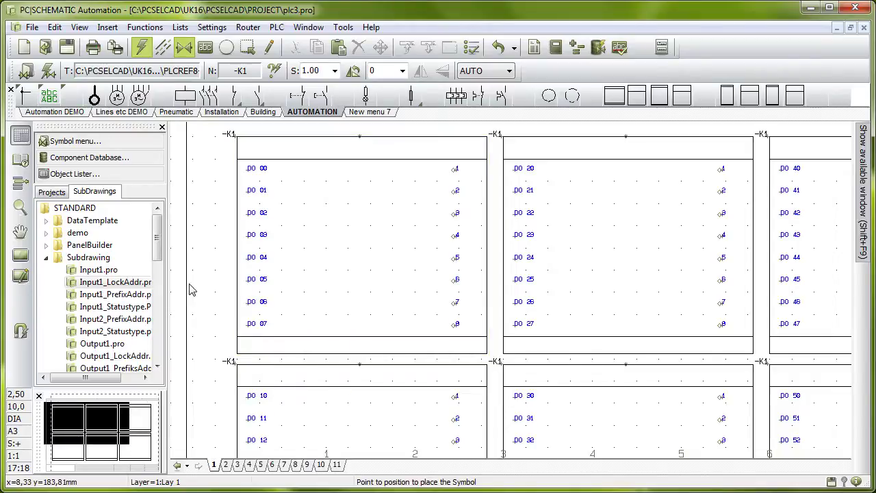
Transfer PLC addresses for the DO. prefix, updating 6 outputs.
{"action": "left_click", "coordinate": [277, 28]}
{"action": "left_click", "coordinate": [300, 42]}
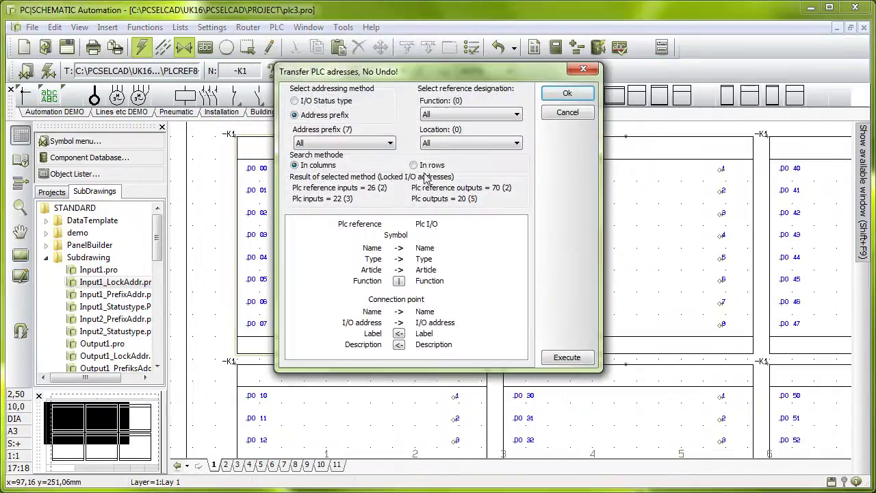
{"action": "left_click", "coordinate": [332, 144]}
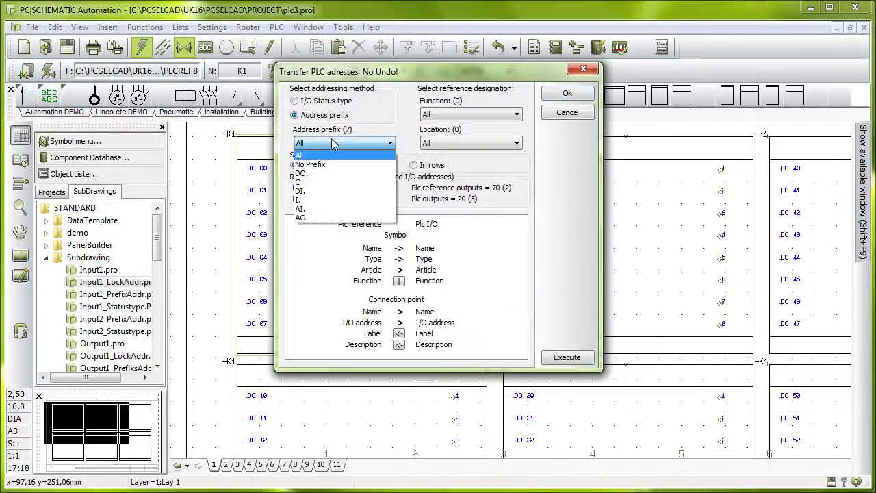
{"action": "left_click", "coordinate": [317, 176]}
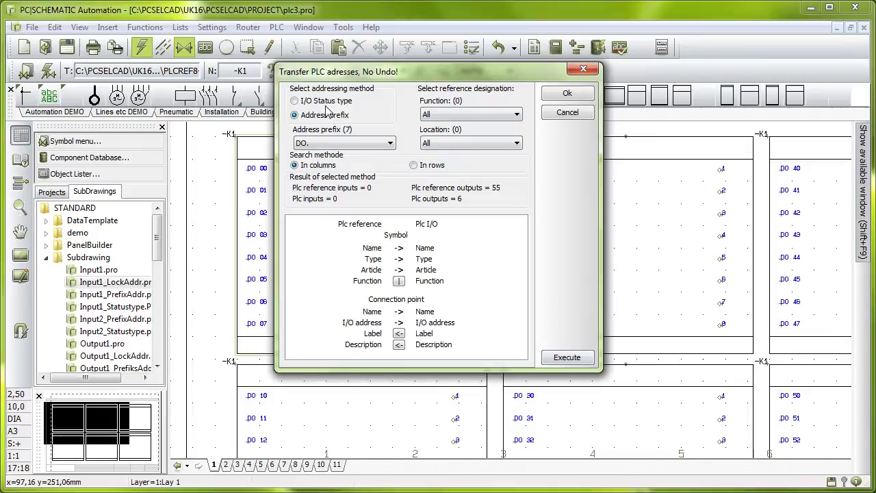
{"action": "left_click", "coordinate": [507, 115]}
{"action": "left_click", "coordinate": [571, 358]}
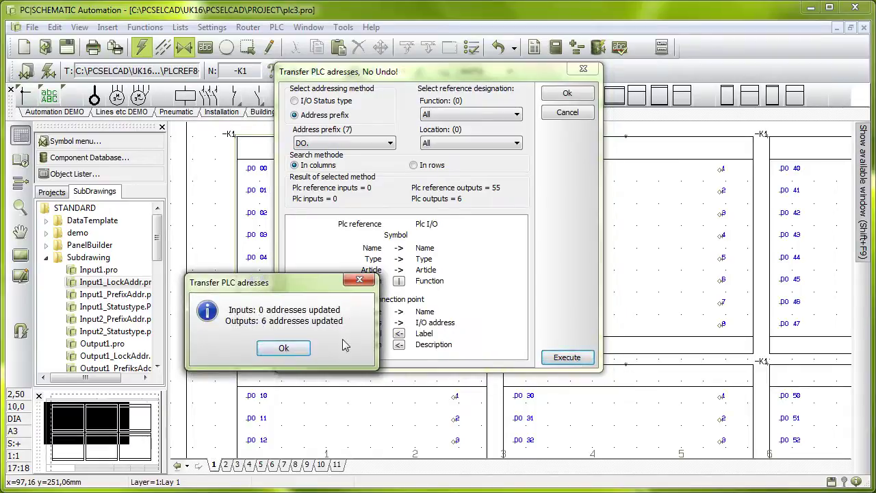
{"action": "left_click", "coordinate": [283, 349]}
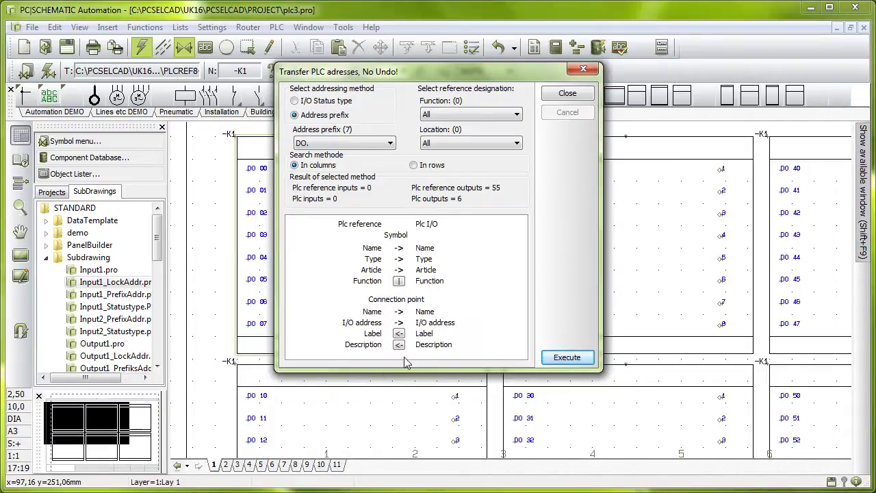
{"action": "left_click", "coordinate": [588, 93]}
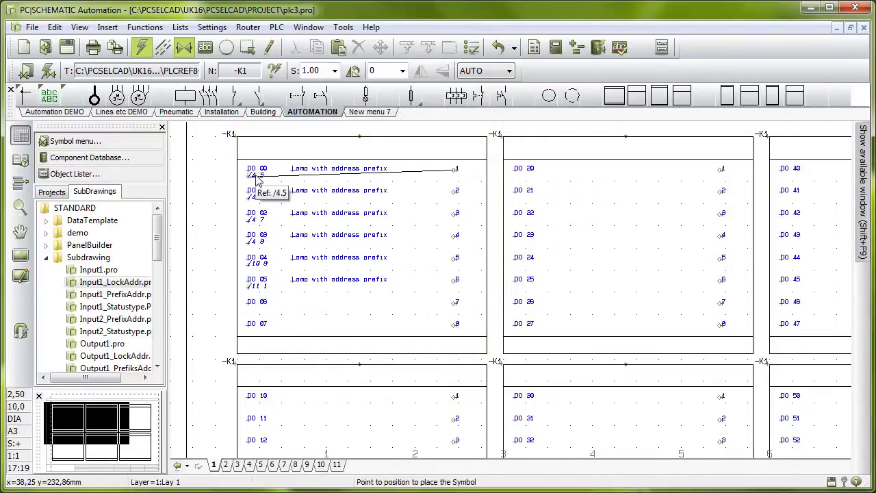
Follow the DO 00 and DO 05 cross-references to their lamps on pages 4 and 11 and back.
{"action": "double_click", "coordinate": [257, 177]}
{"action": "mouse_move", "coordinate": [432, 214]}
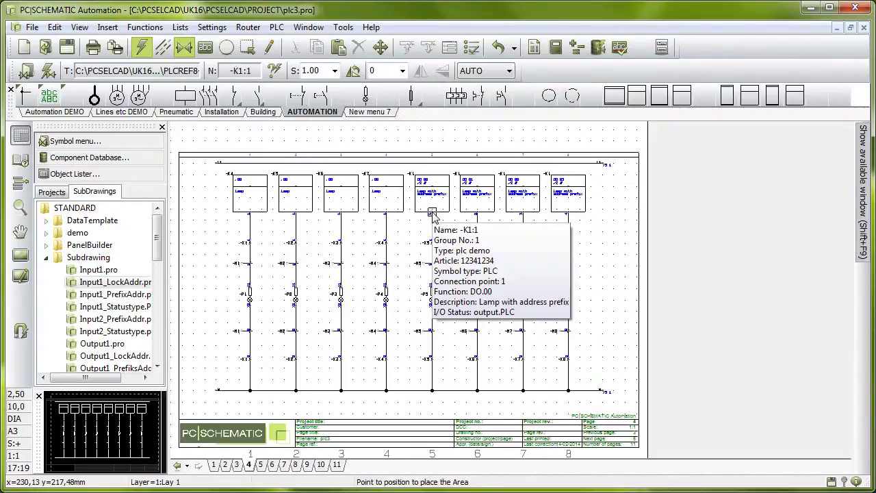
{"action": "scroll", "coordinate": [434, 216], "scroll_direction": "up", "scroll_amount": 2}
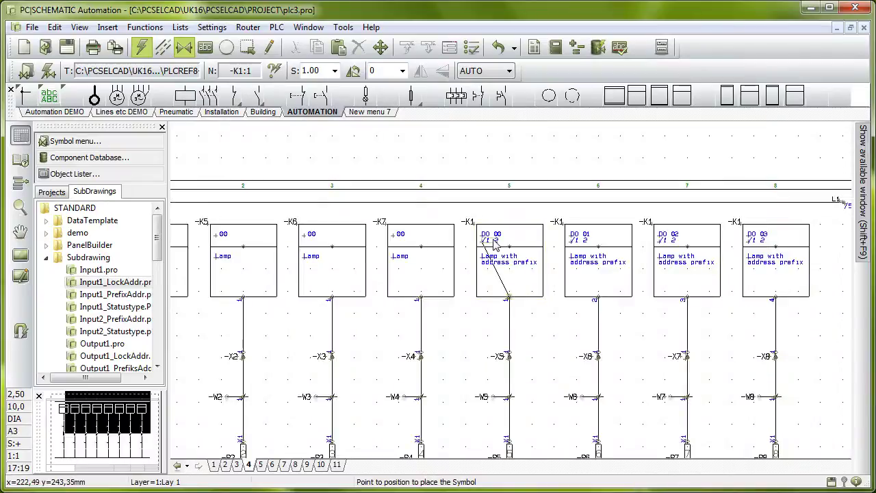
{"action": "double_click", "coordinate": [494, 241]}
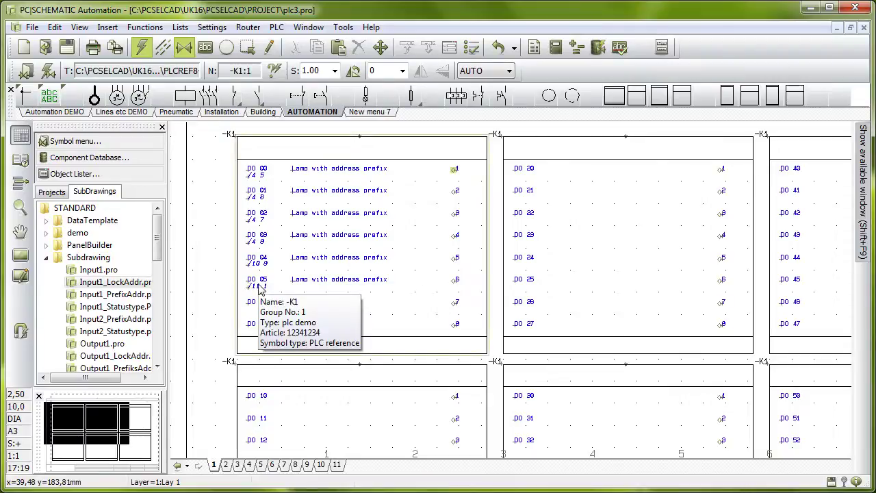
{"action": "double_click", "coordinate": [261, 290]}
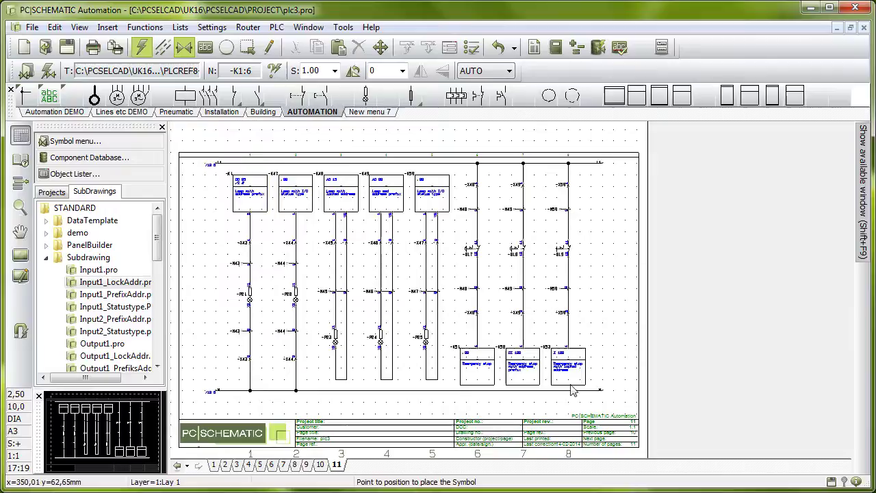
{"action": "double_click", "coordinate": [239, 186]}
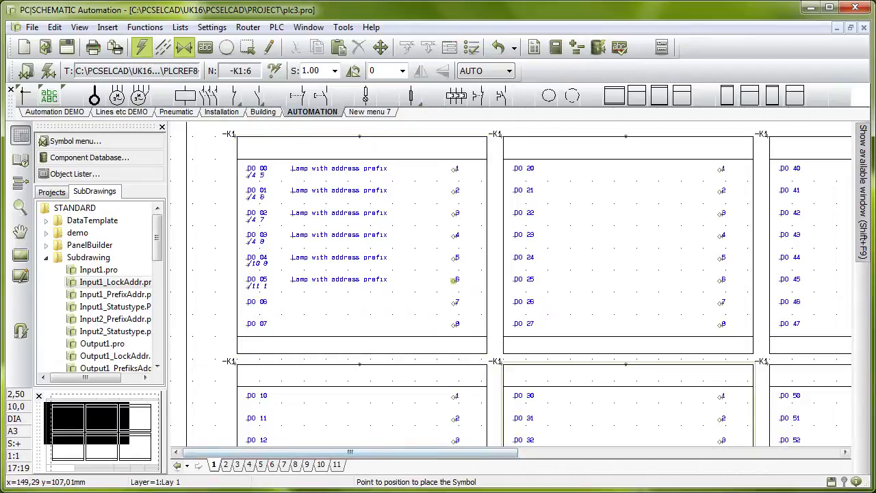
On page 2, verify -K2 input X0 keeps the Digital I/O status type, then bring up the PLC menu.
{"action": "left_click", "coordinate": [226, 465]}
{"action": "scroll", "coordinate": [488, 290], "scroll_direction": "up", "scroll_amount": 3}
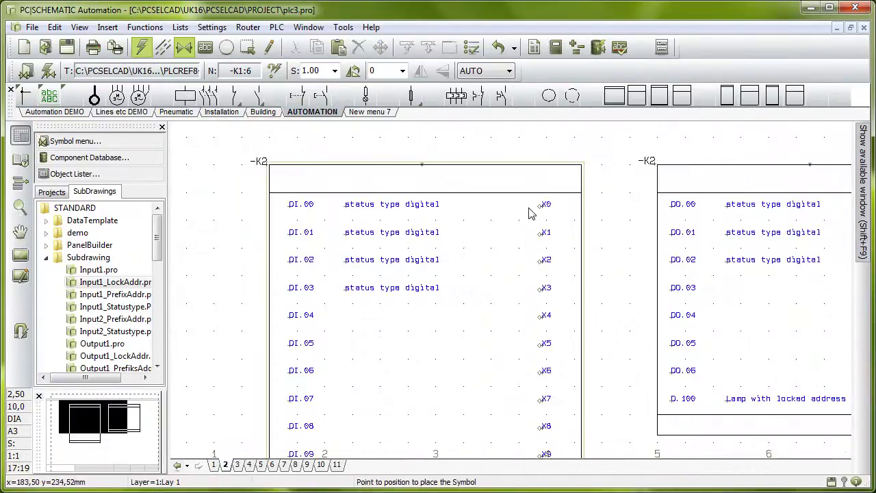
{"action": "mouse_move", "coordinate": [542, 209]}
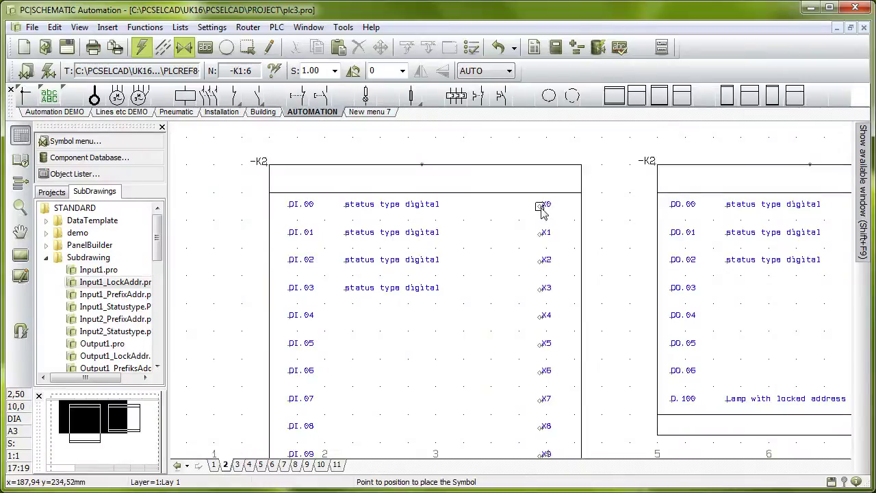
{"action": "double_click", "coordinate": [542, 207]}
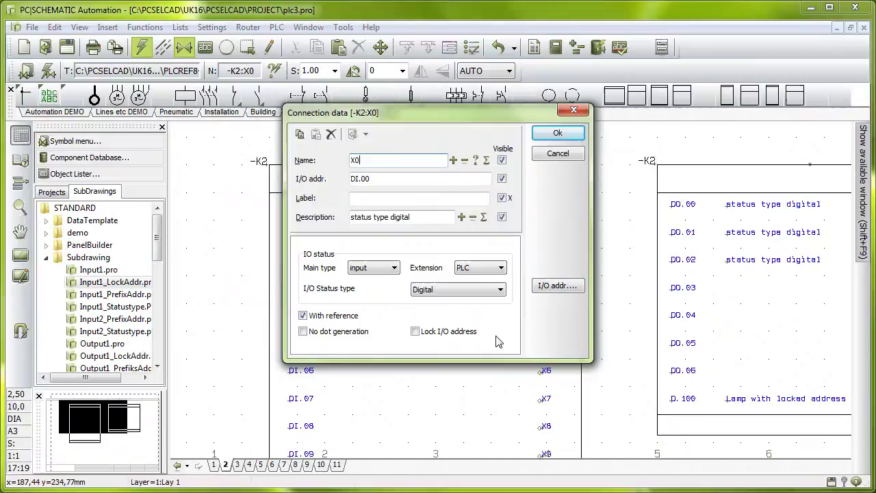
{"action": "left_click", "coordinate": [459, 295]}
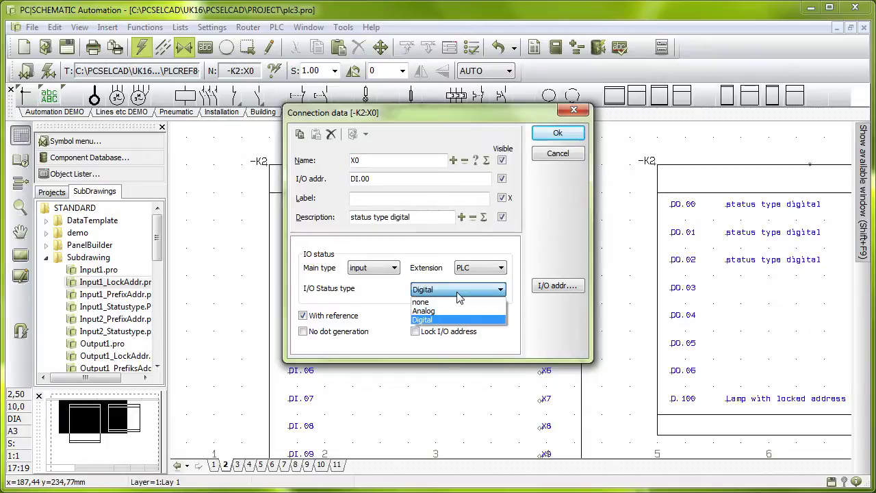
{"action": "left_click", "coordinate": [463, 293]}
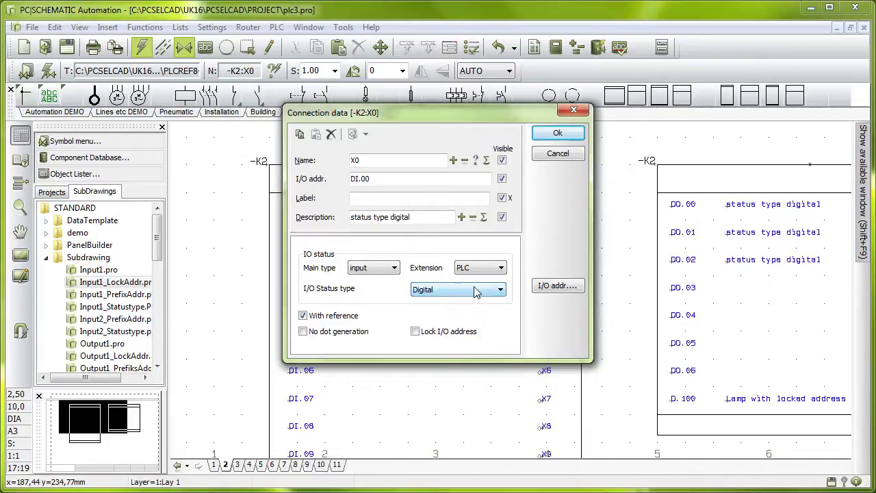
{"action": "left_click", "coordinate": [558, 153]}
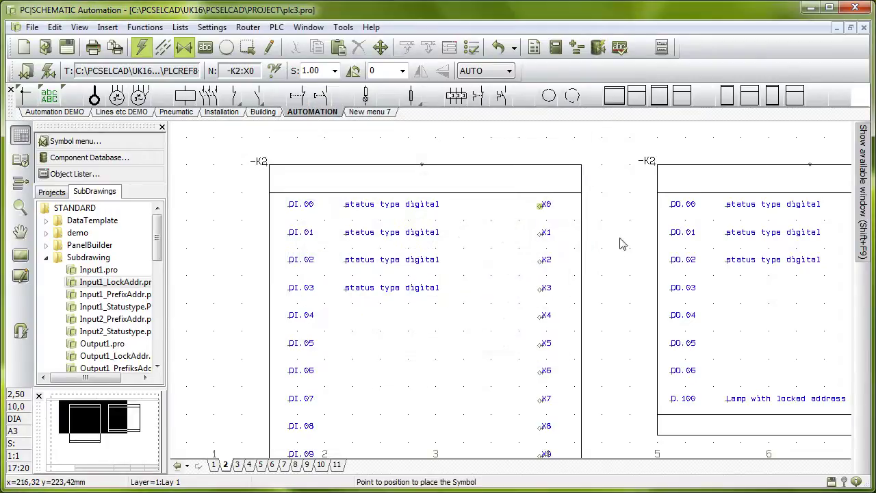
{"action": "left_click", "coordinate": [277, 27]}
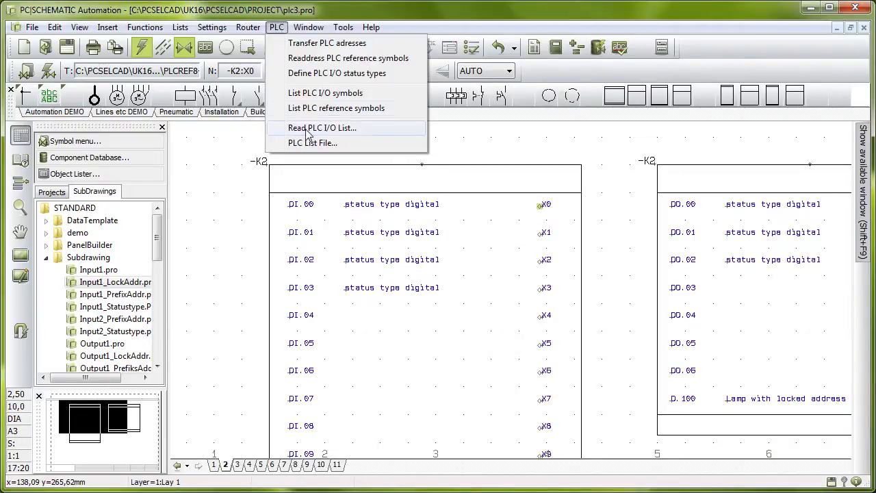
{"action": "left_click", "coordinate": [316, 73]}
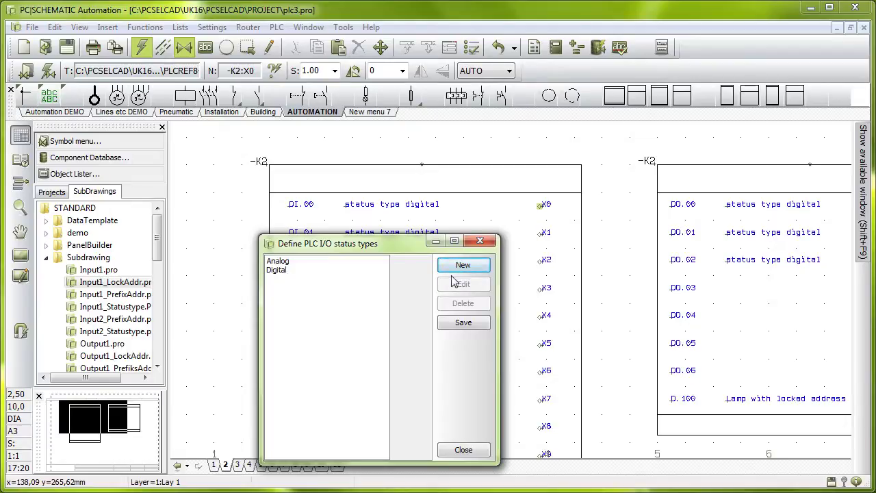
{"action": "left_click", "coordinate": [463, 451]}
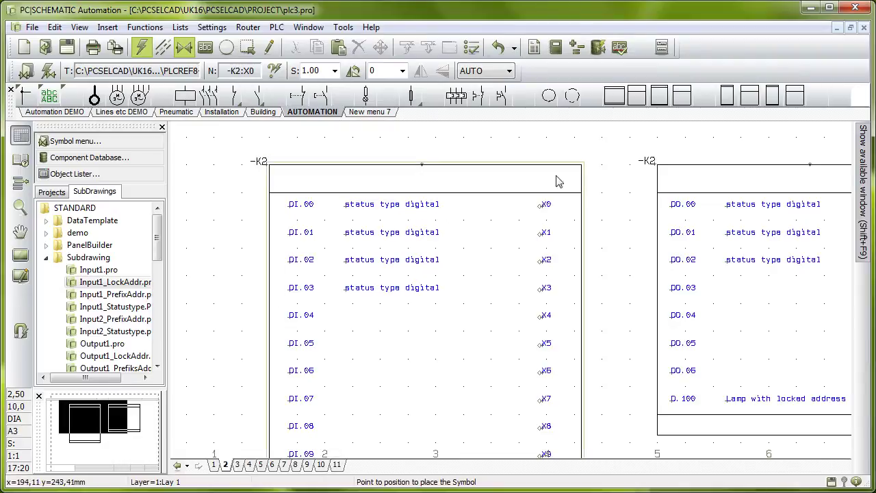
Set up the PLC address transfer by I/O status type, limited to Digital.
{"action": "left_click", "coordinate": [277, 28]}
{"action": "left_click", "coordinate": [295, 42]}
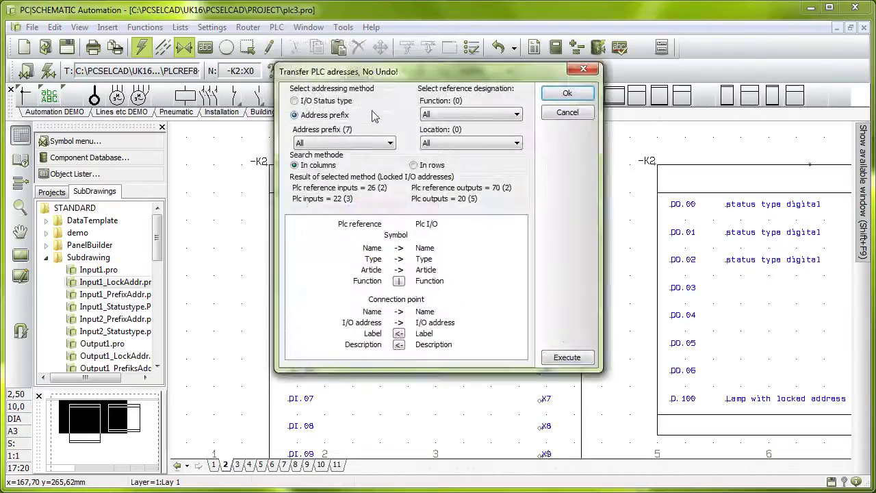
{"action": "left_click", "coordinate": [321, 101]}
{"action": "left_click", "coordinate": [344, 144]}
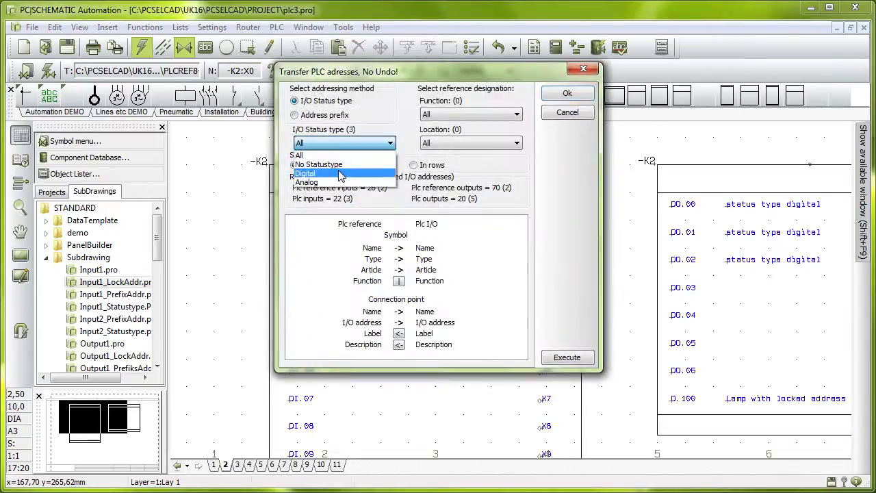
{"action": "left_click", "coordinate": [340, 173]}
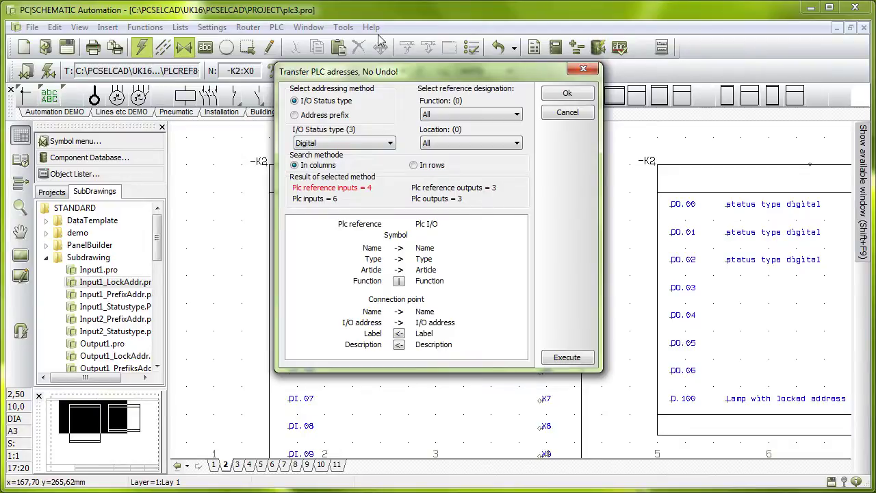
{"action": "left_click_drag", "start_coordinate": [387, 78], "coordinate": [535, 84]}
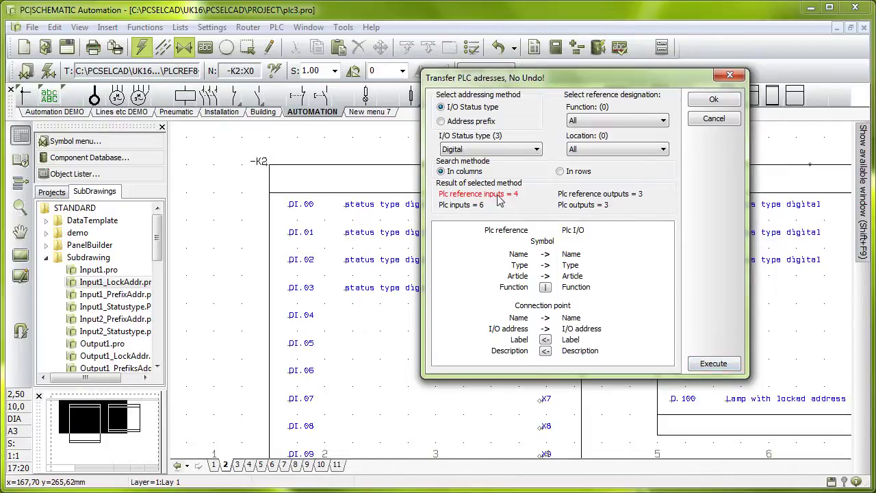
Run the Digital transfer, confirming 4 inputs and 3 outputs updated.
{"action": "left_click", "coordinate": [714, 367]}
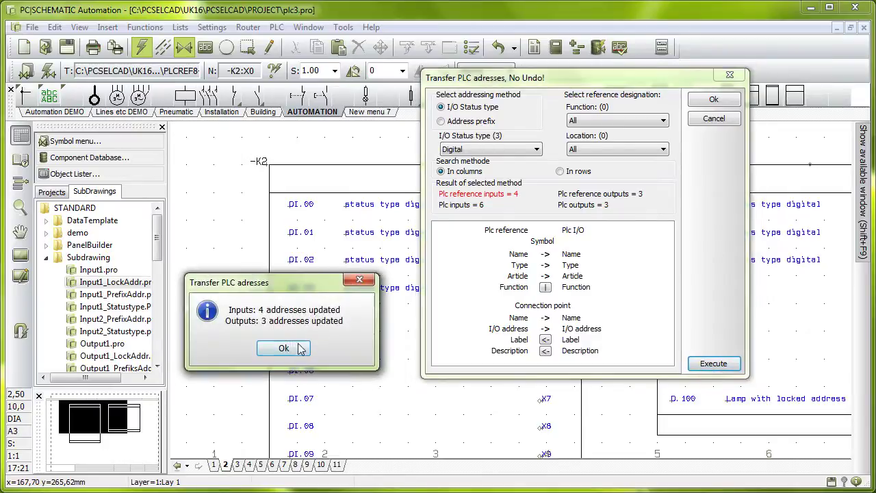
{"action": "left_click", "coordinate": [283, 348]}
{"action": "left_click", "coordinate": [714, 99]}
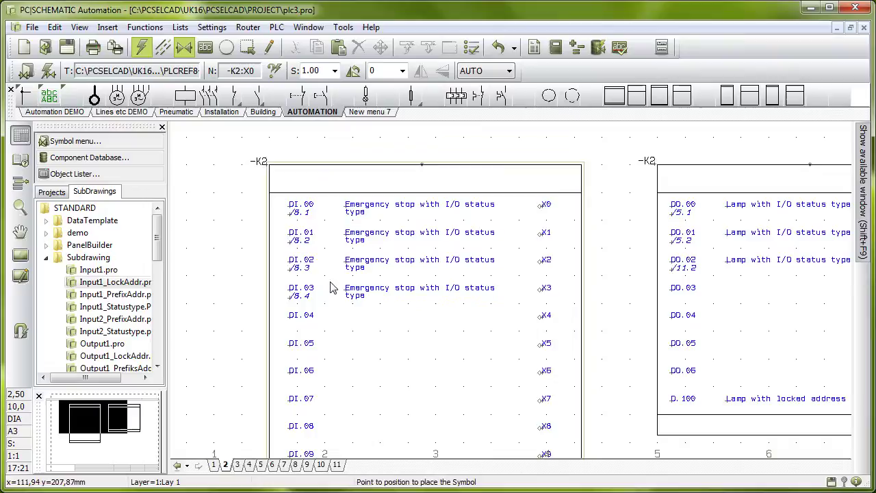
Go to page 11 with the emergency stops -K51, -K52 and -K53.
{"action": "scroll", "coordinate": [401, 302], "scroll_direction": "down", "scroll_amount": 2}
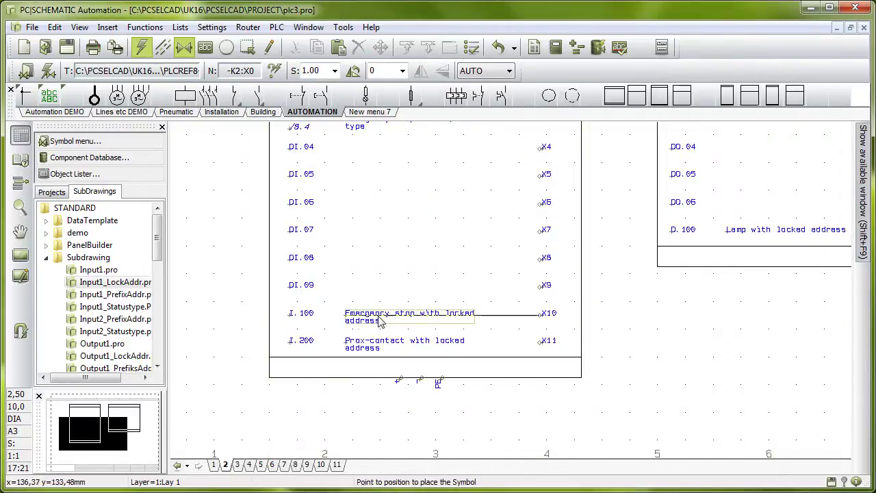
{"action": "mouse_move", "coordinate": [301, 458]}
{"action": "left_click_drag", "start_coordinate": [296, 453], "coordinate": [426, 454]}
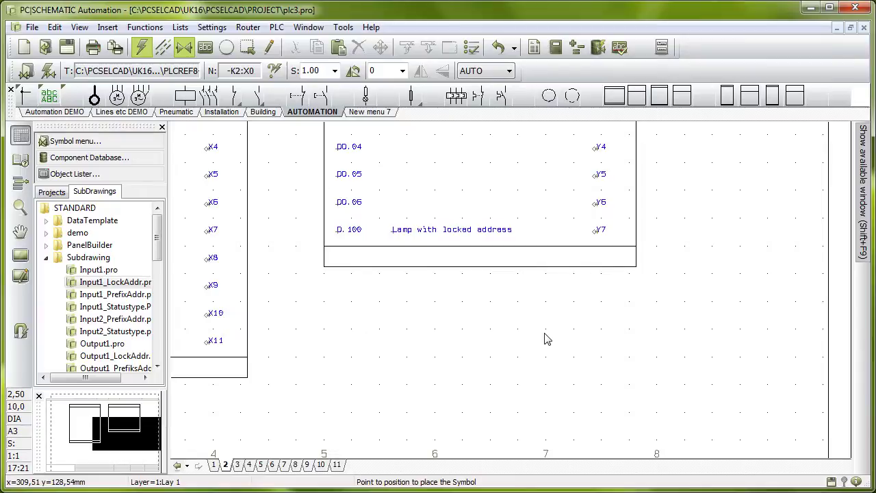
{"action": "left_click", "coordinate": [336, 465]}
Inspect -K53's connection data to confirm I/O address I.100 is locked, without changes.
{"action": "scroll", "coordinate": [477, 387], "scroll_direction": "up", "scroll_amount": 3}
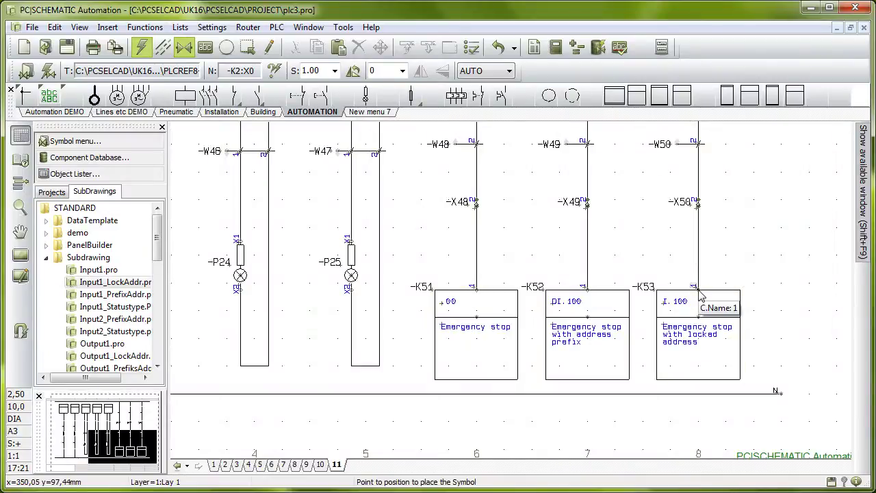
{"action": "double_click", "coordinate": [699, 291]}
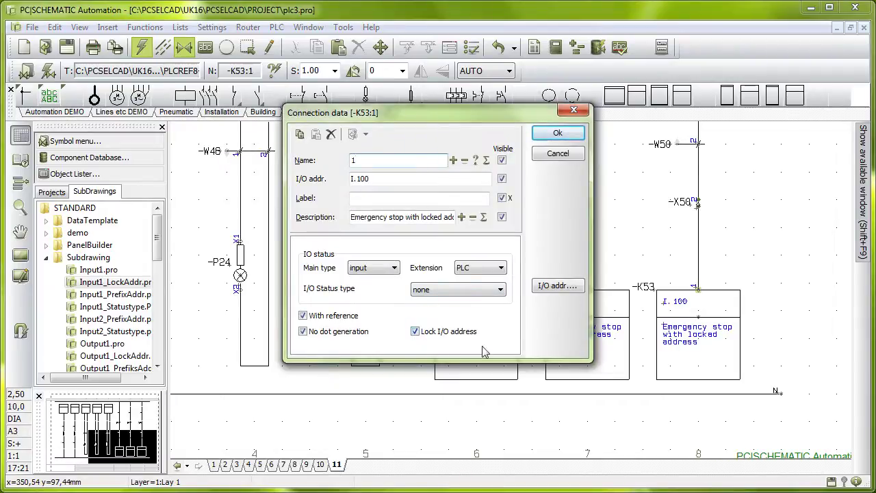
{"action": "left_click", "coordinate": [560, 154]}
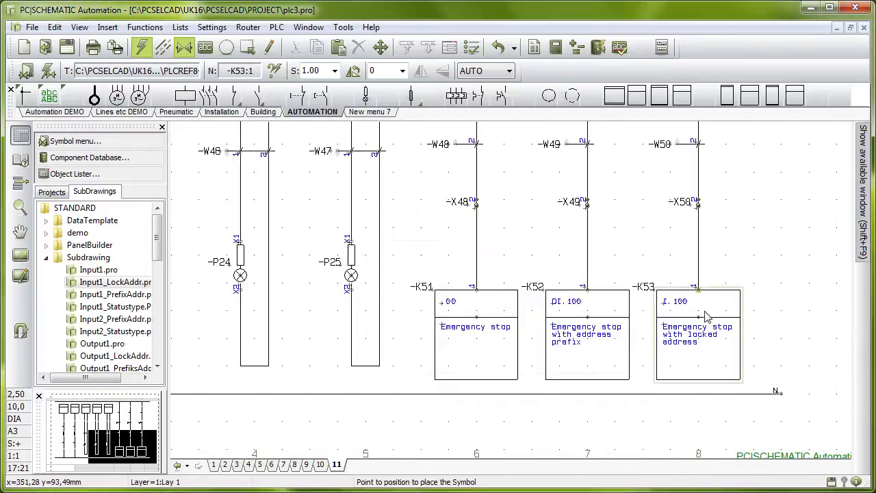
Pair emergency stop -K53 with -K2's input I.100 at connection X10.
{"action": "double_click", "coordinate": [713, 350]}
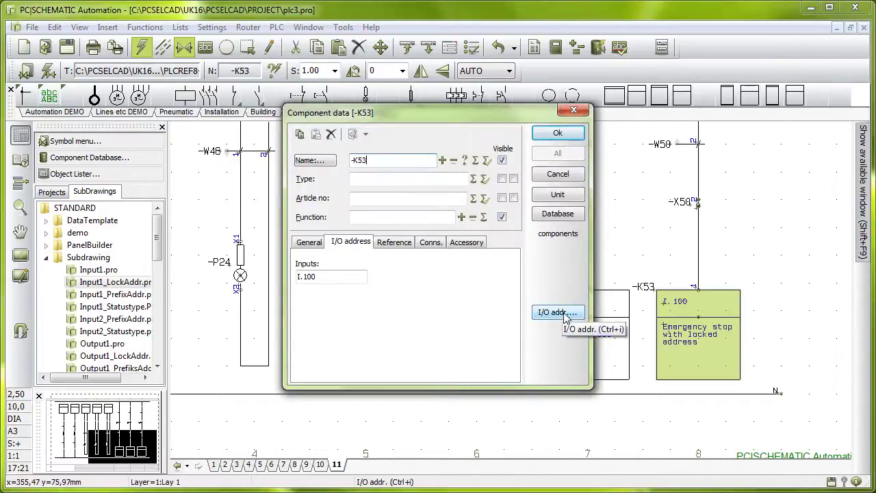
{"action": "left_click", "coordinate": [566, 316]}
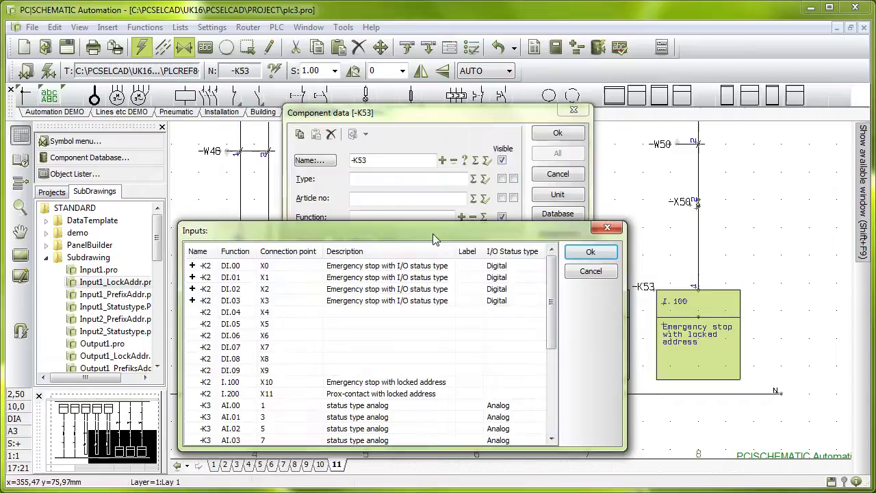
{"action": "left_click_drag", "start_coordinate": [433, 239], "coordinate": [416, 148]}
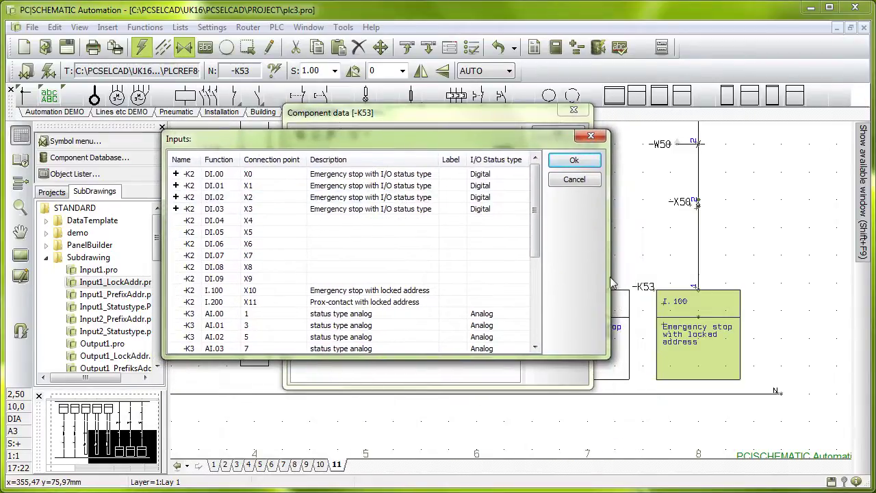
{"action": "scroll", "coordinate": [246, 229], "scroll_direction": "down", "scroll_amount": 2}
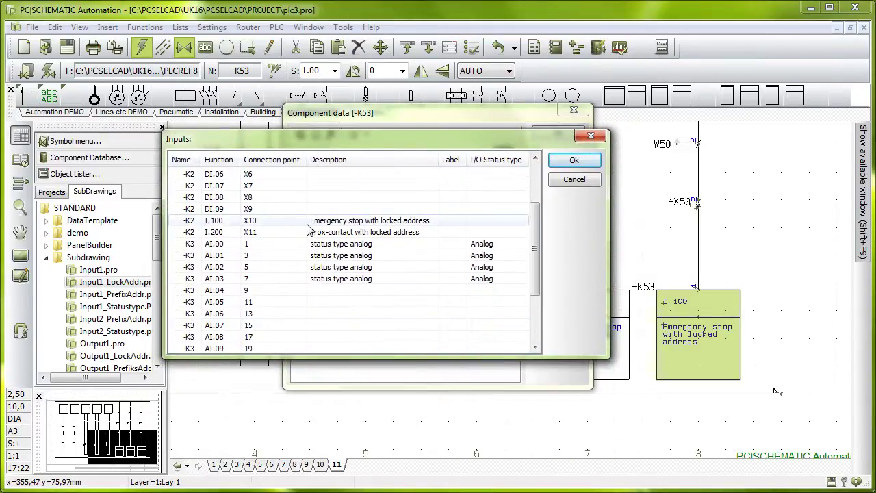
{"action": "left_click", "coordinate": [215, 222]}
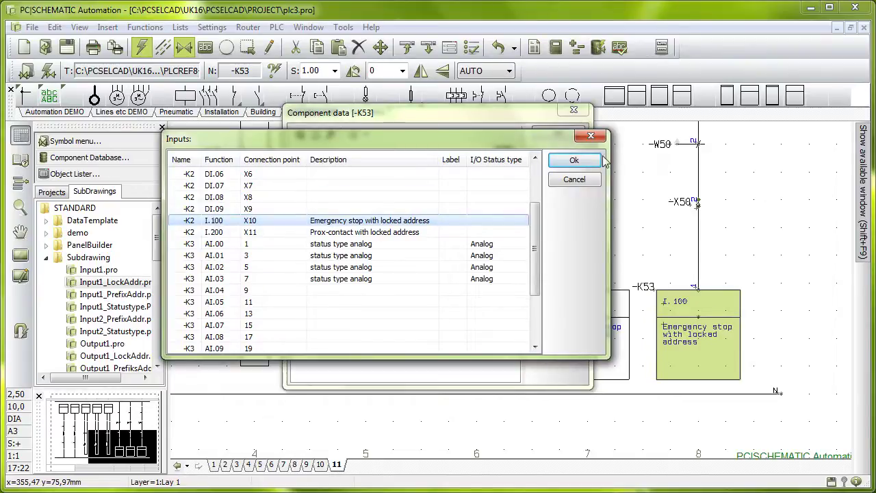
{"action": "left_click", "coordinate": [573, 163]}
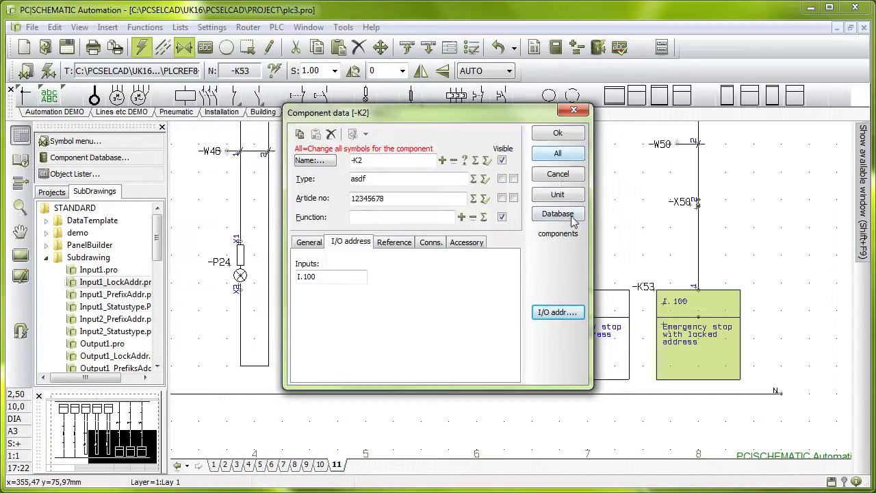
{"action": "left_click", "coordinate": [558, 133]}
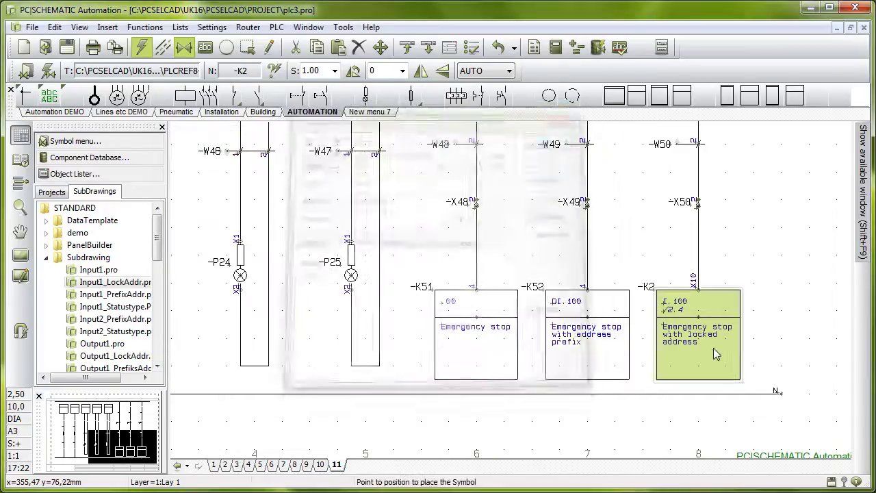
Follow the PLC reference to -K2:X10 on page 2 and close its info card.
{"action": "left_click", "coordinate": [682, 308]}
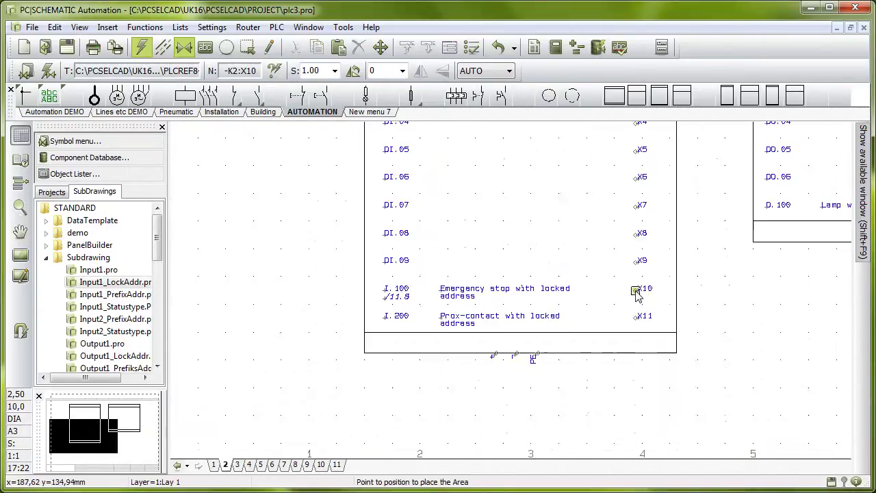
{"action": "left_click", "coordinate": [636, 292]}
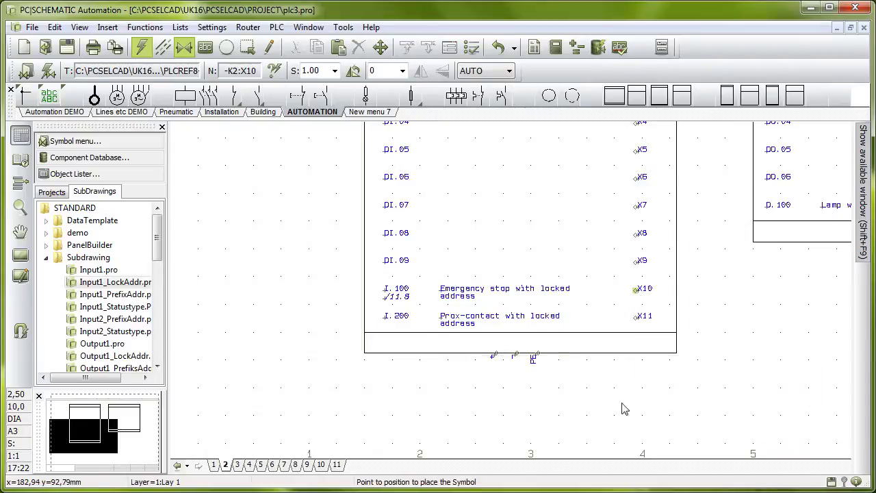